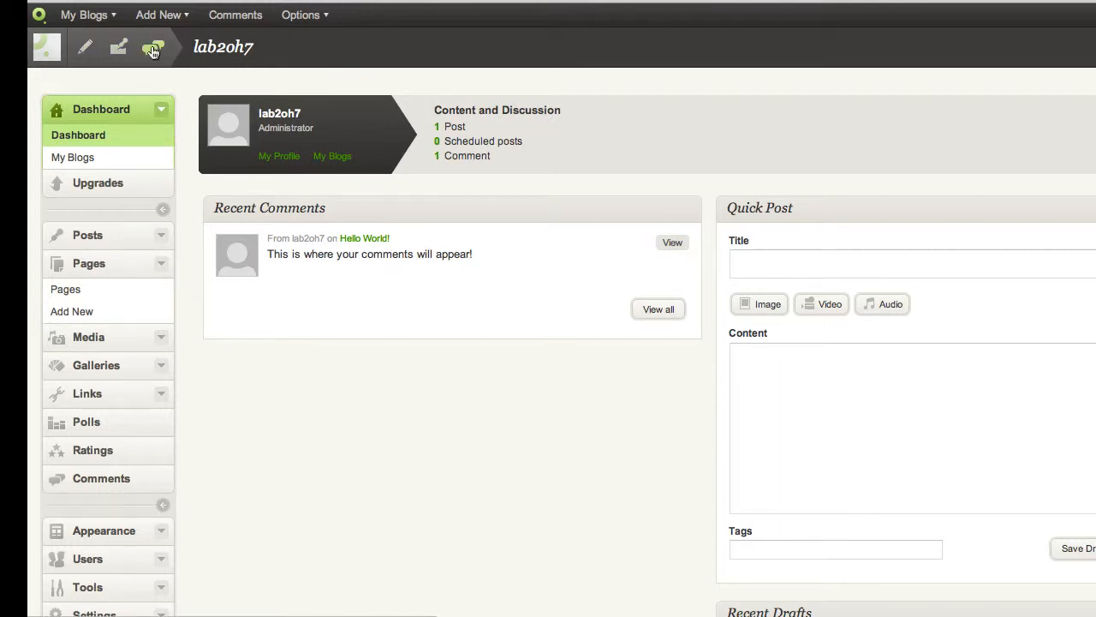
# Open the theme management page for the blog
pyautogui.moveTo(143, 10)
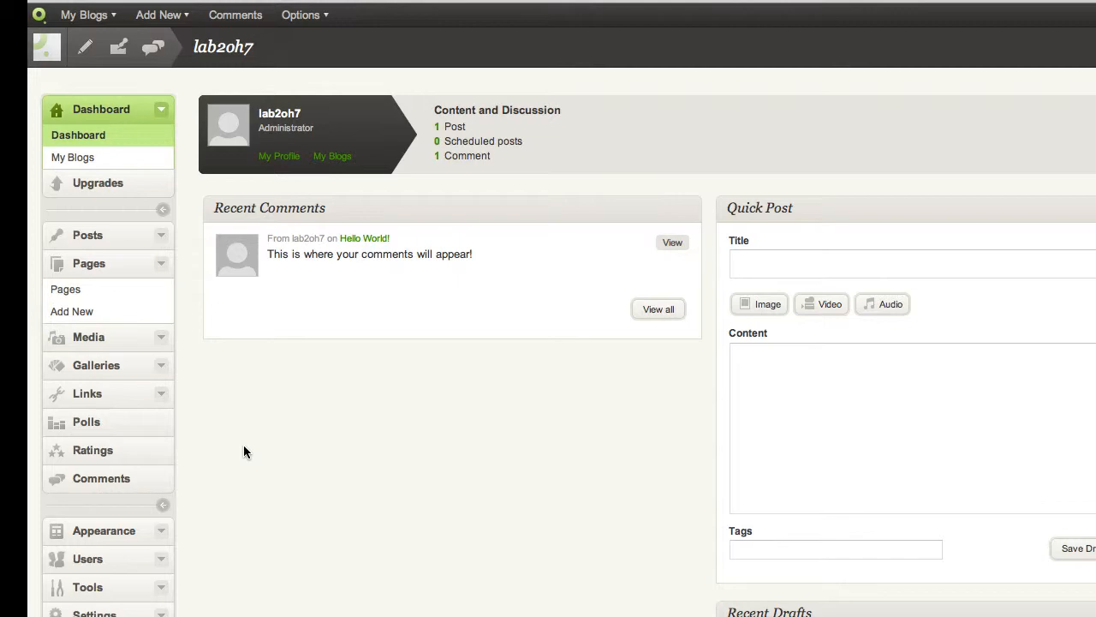
pyautogui.scroll(-5, 243, 451)
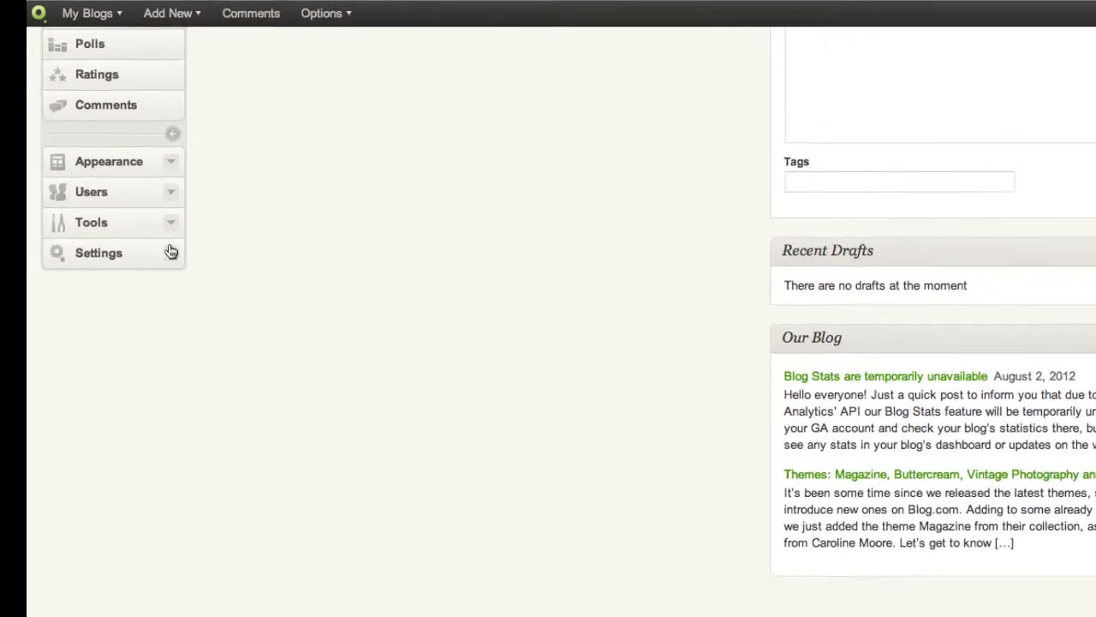
pyautogui.click(195, 197)
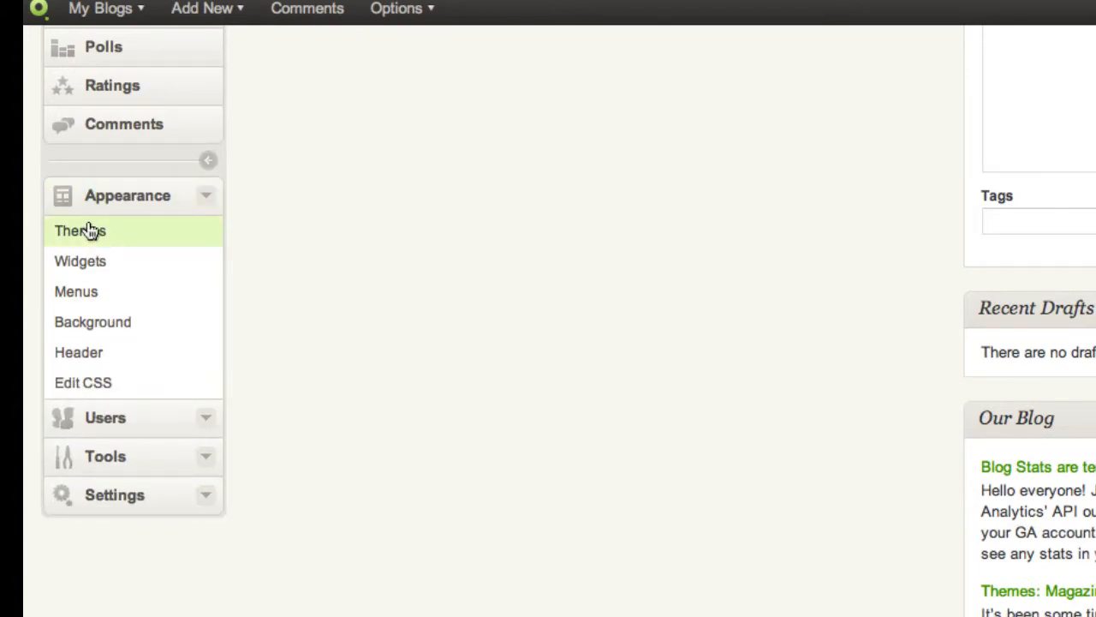
pyautogui.click(89, 231)
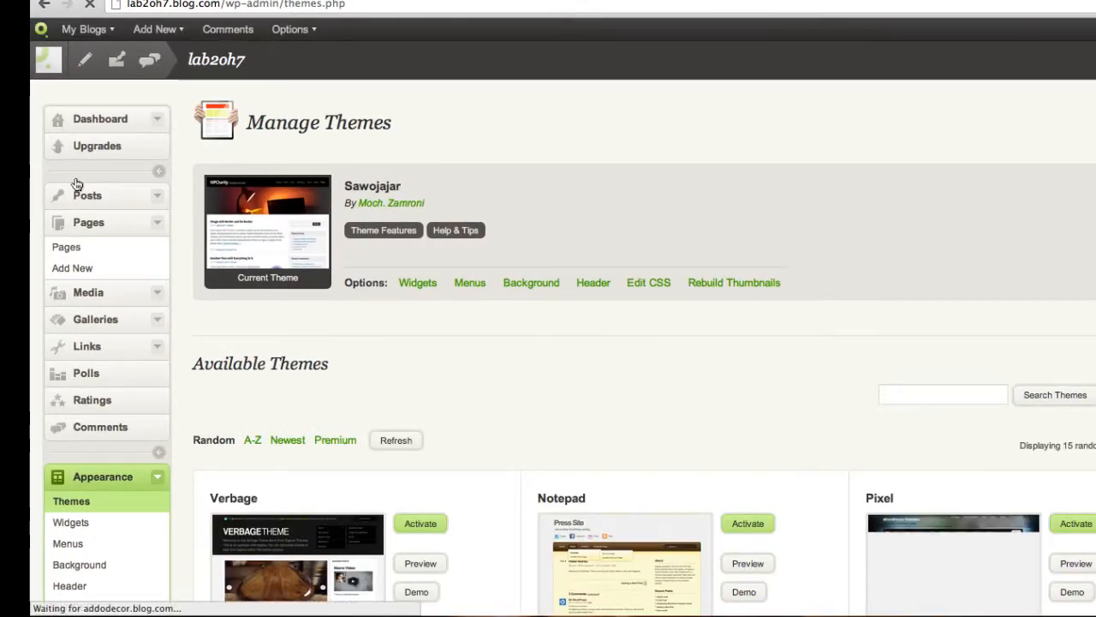
# Browse the available themes and activate the free Titimplik theme
pyautogui.scroll(-3, 681, 373)
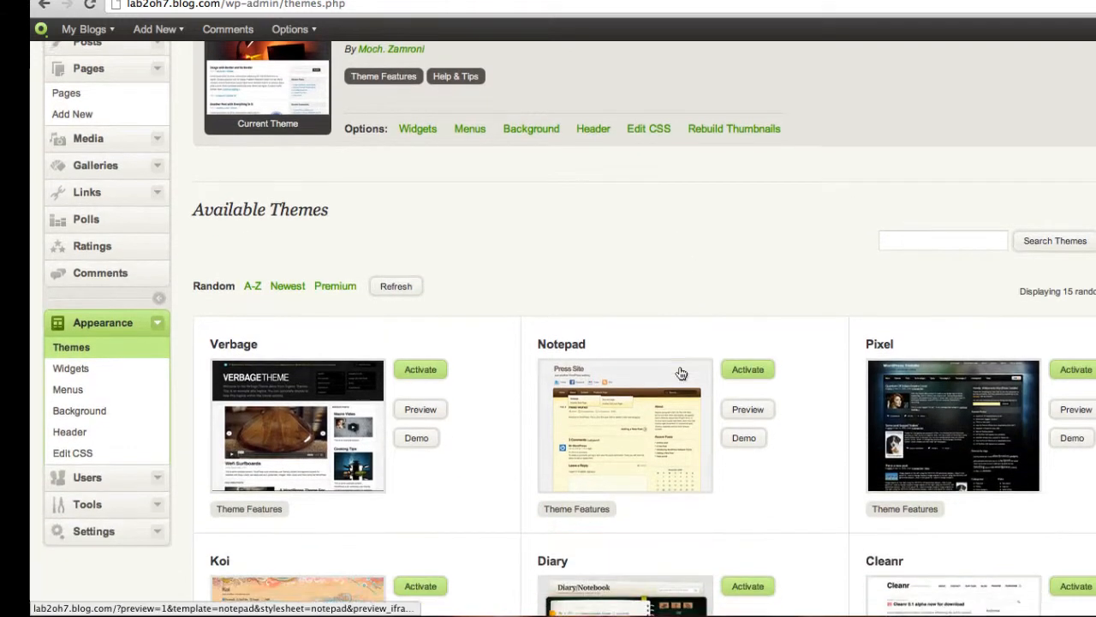
pyautogui.scroll(-8, 681, 373)
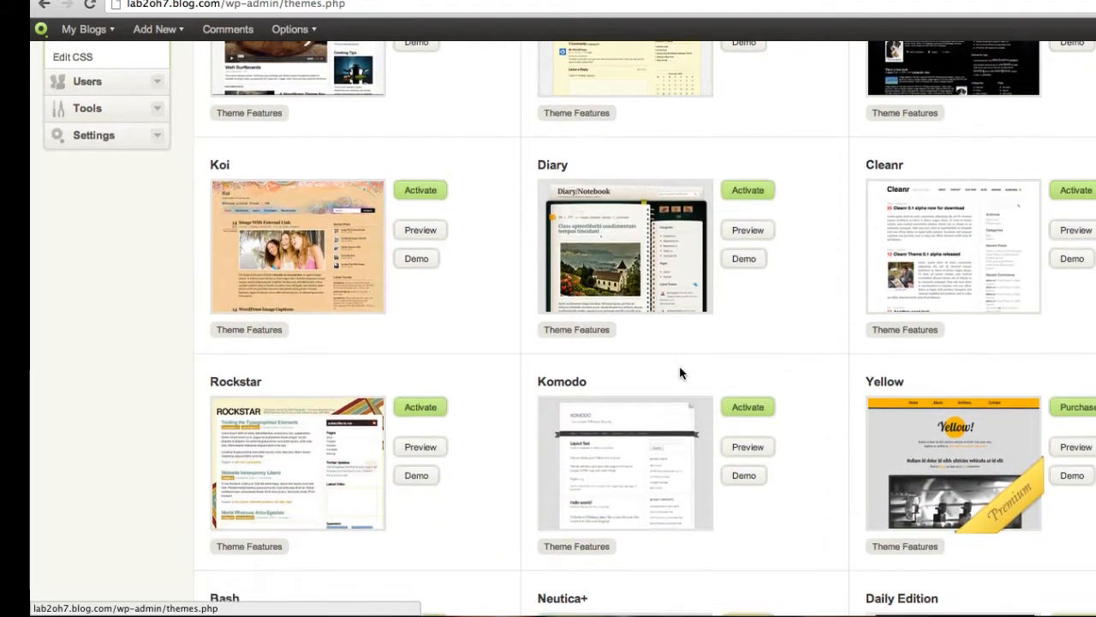
pyautogui.scroll(-1, 681, 373)
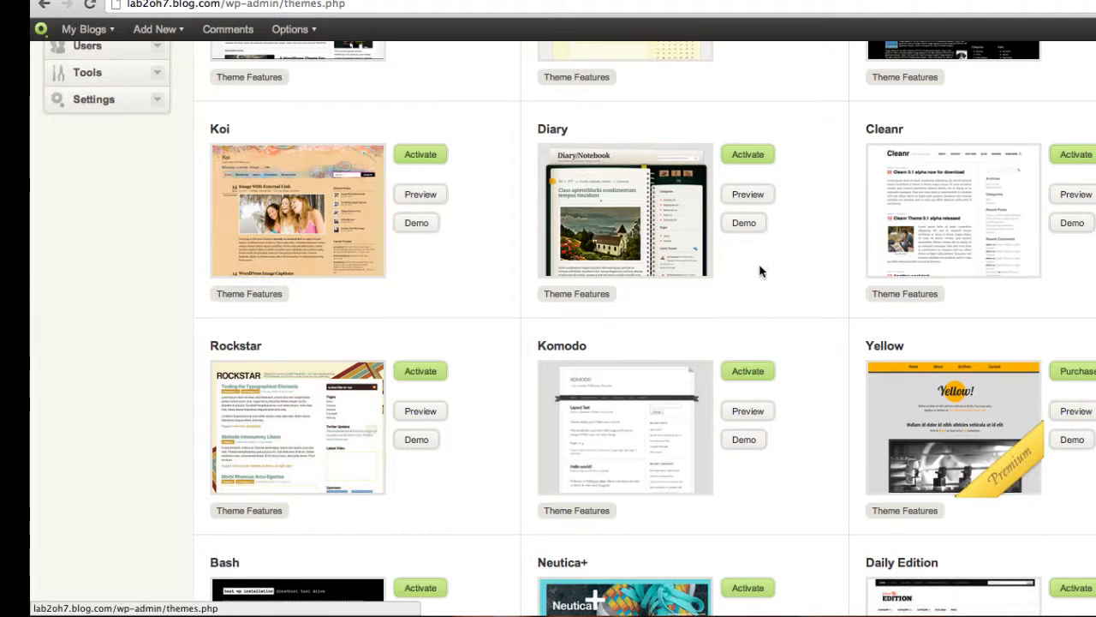
pyautogui.scroll(-10, 759, 272)
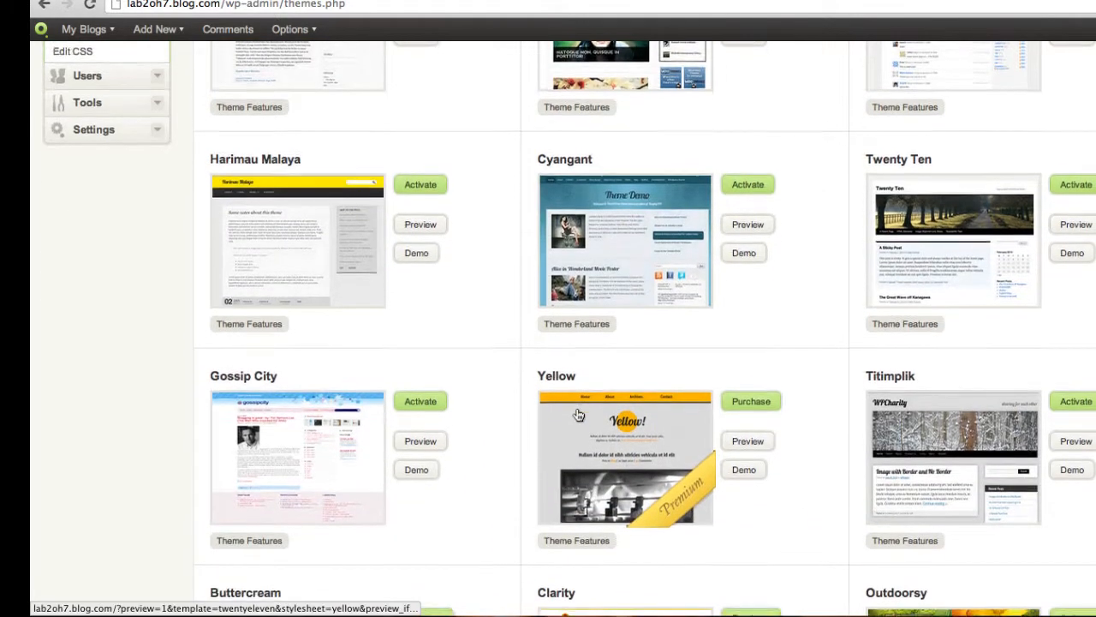
pyautogui.scroll(-3, 578, 415)
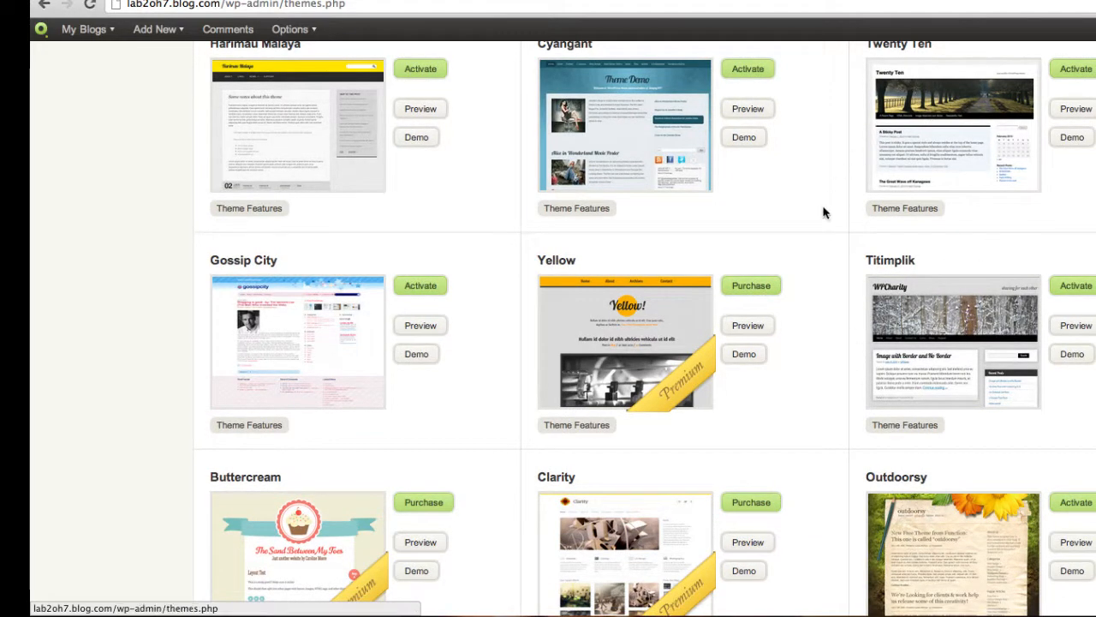
pyautogui.scroll(-9, 822, 213)
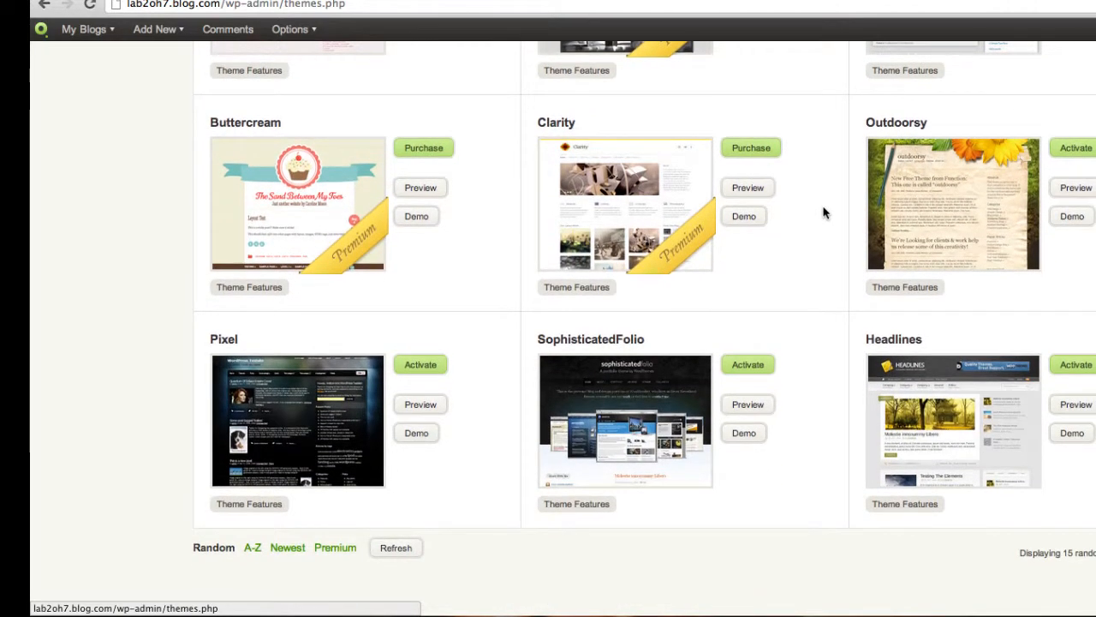
pyautogui.scroll(-2, 822, 213)
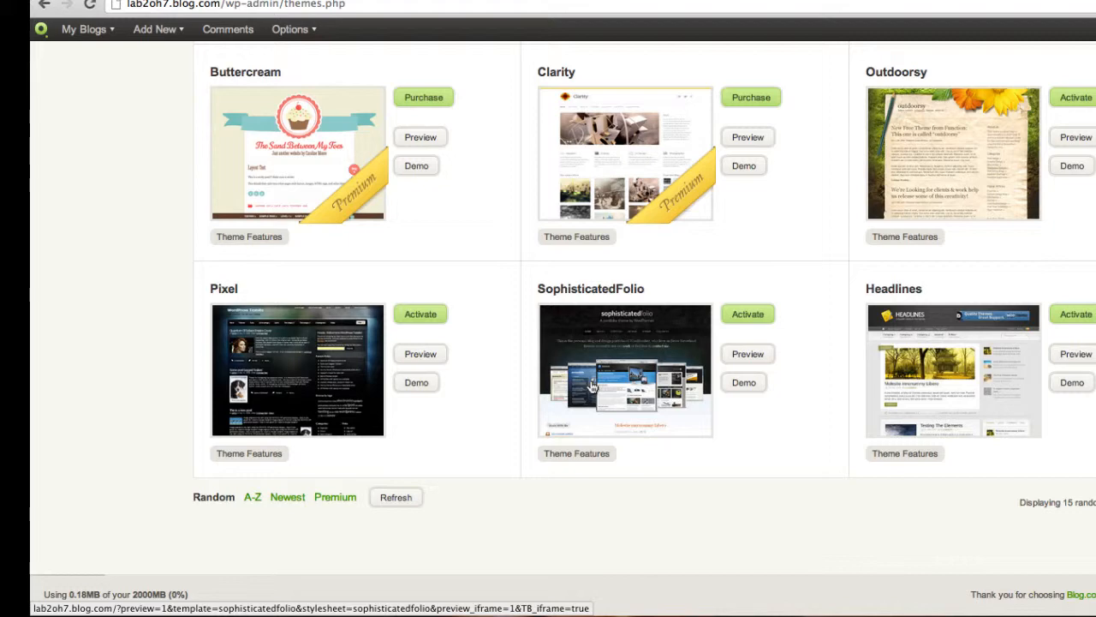
pyautogui.scroll(10, 591, 388)
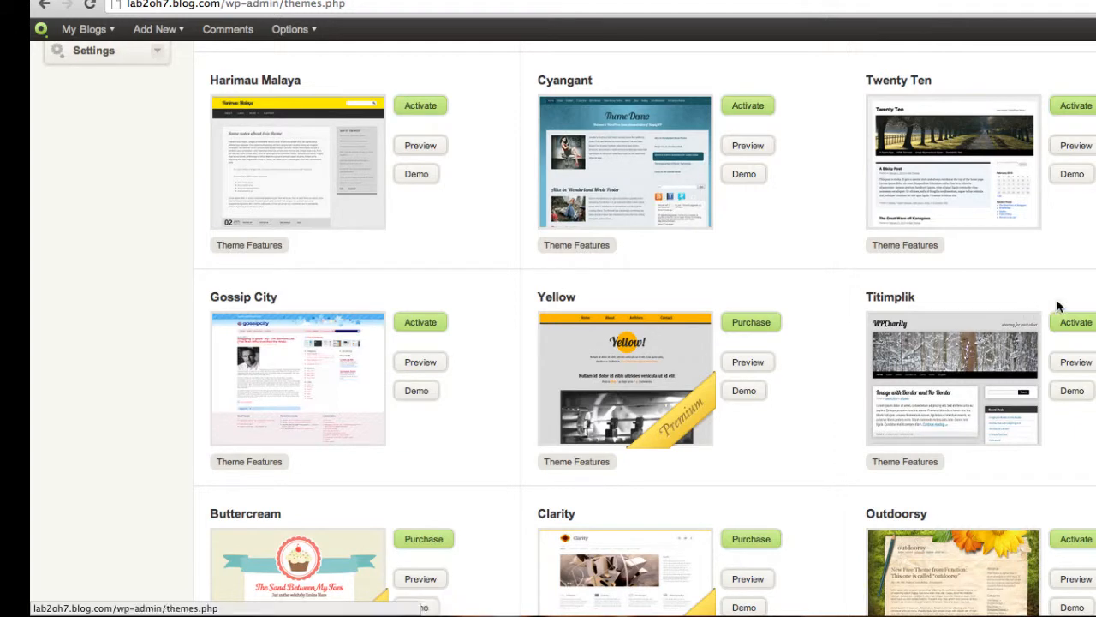
pyautogui.click(1068, 330)
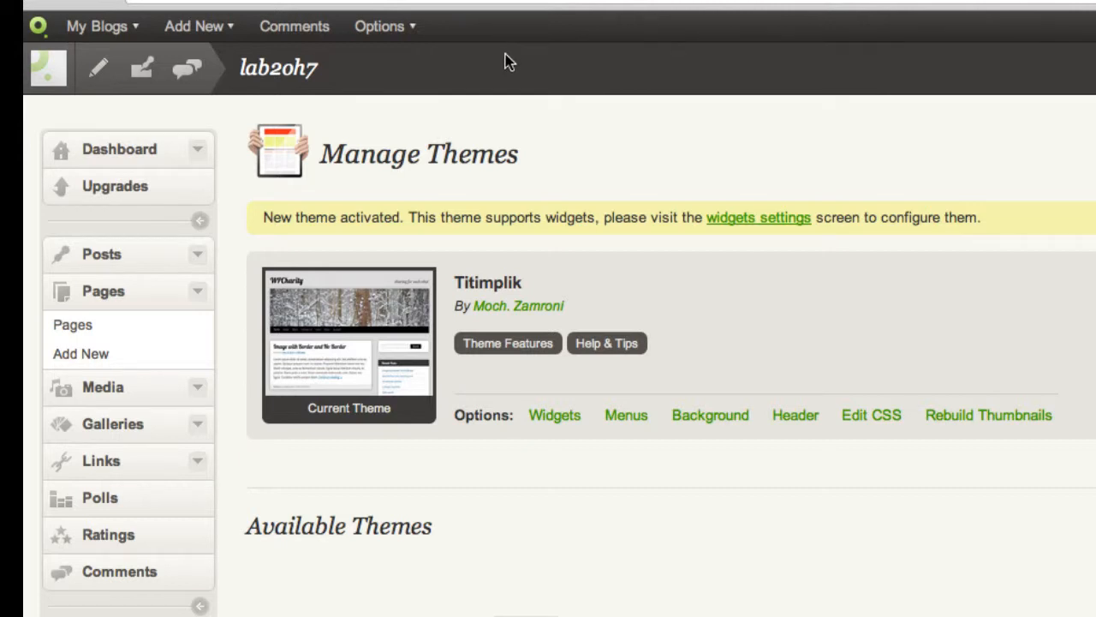
# View the live blog with its current theme and return to the blog's dashboard
pyautogui.click(60, 88)
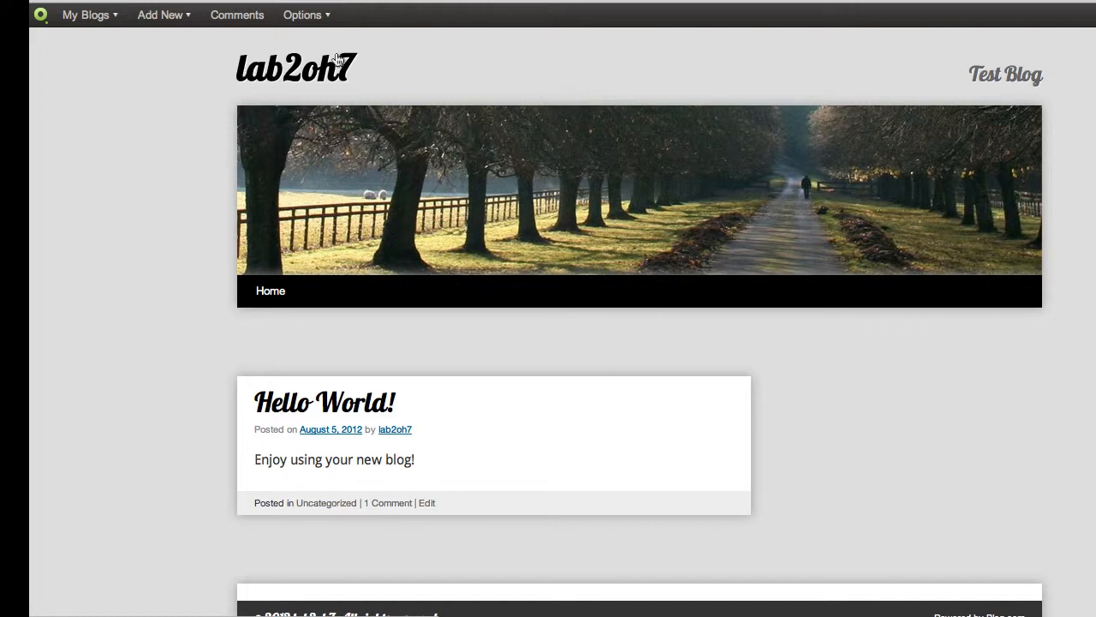
pyautogui.moveTo(81, 14)
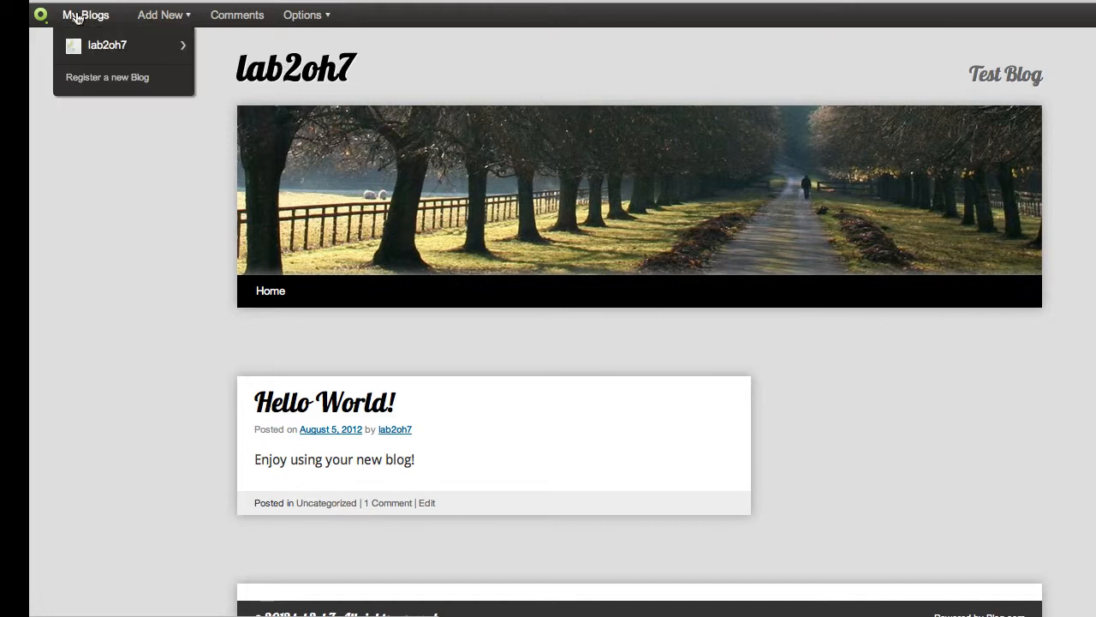
pyautogui.moveTo(88, 53)
pyautogui.click(217, 47)
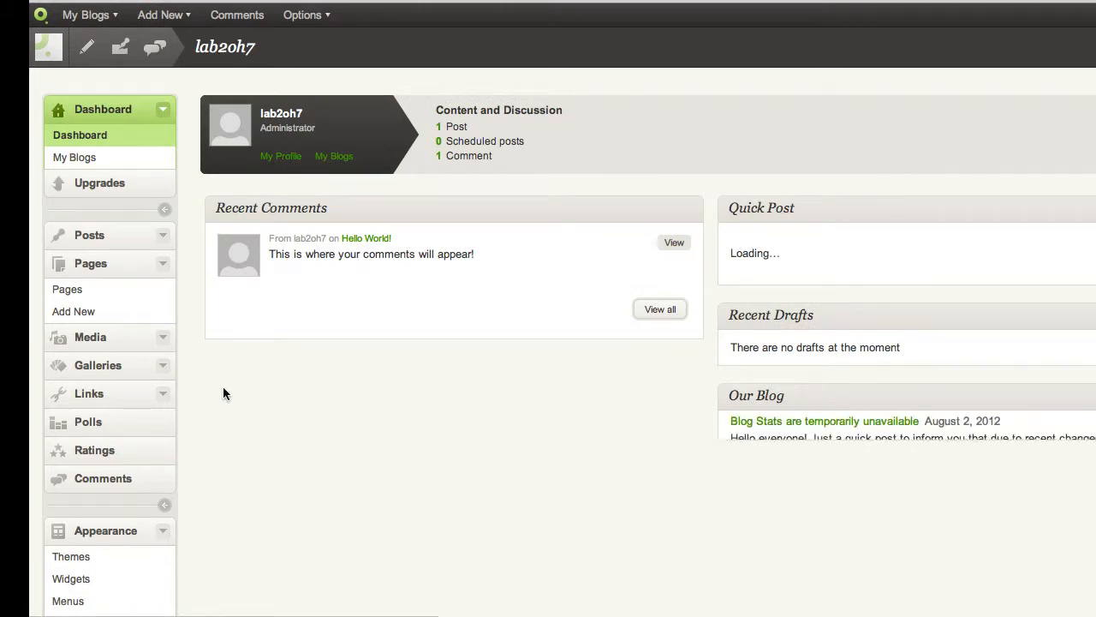
# Choose the red ornamental default image as the blog's custom header and save the change
pyautogui.scroll(-5, 222, 390)
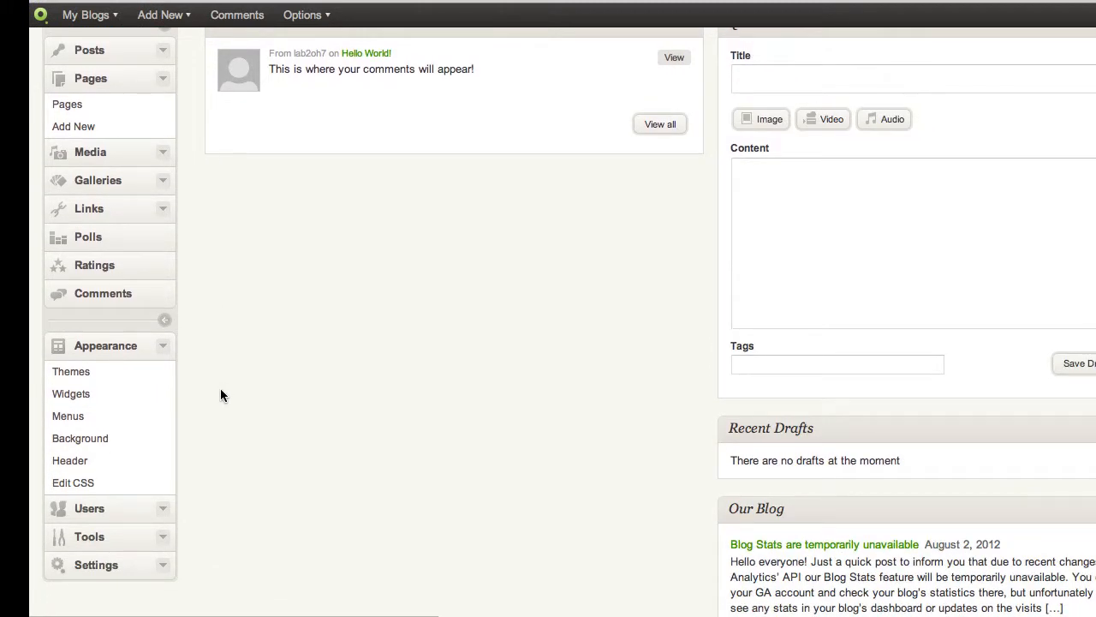
pyautogui.click(75, 463)
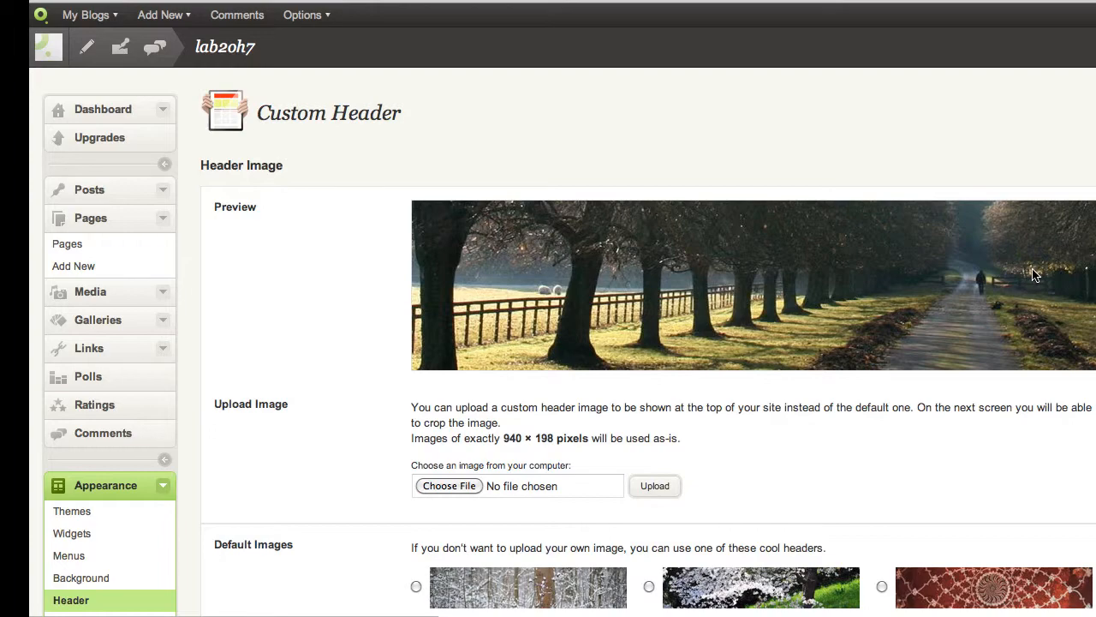
pyautogui.scroll(-1, 1035, 274)
pyautogui.scroll(-3, 1035, 274)
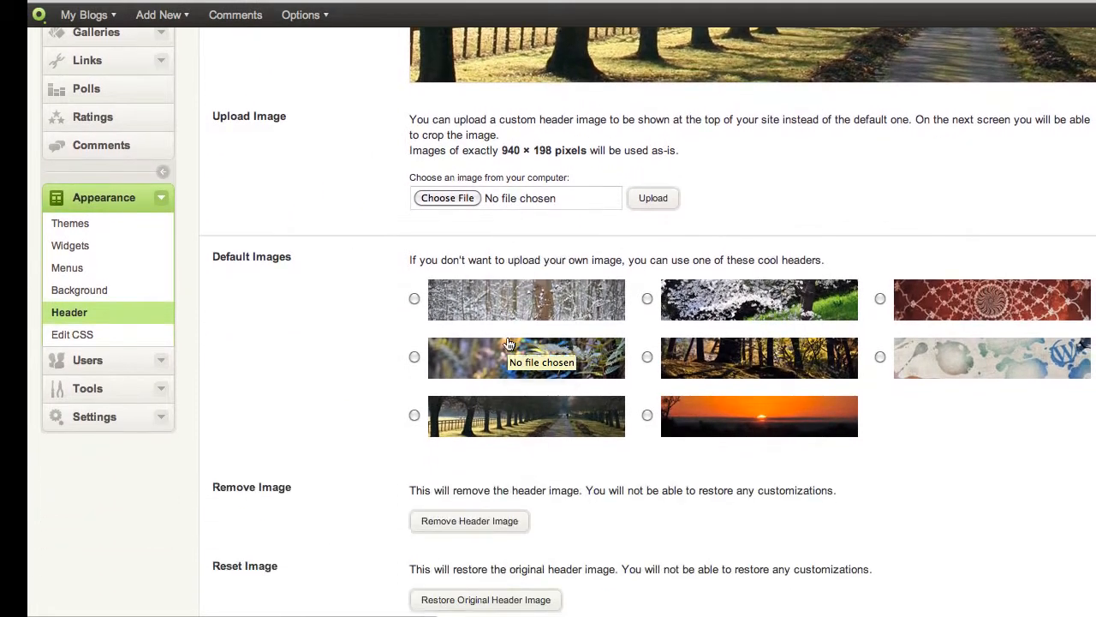
pyautogui.scroll(-1, 508, 343)
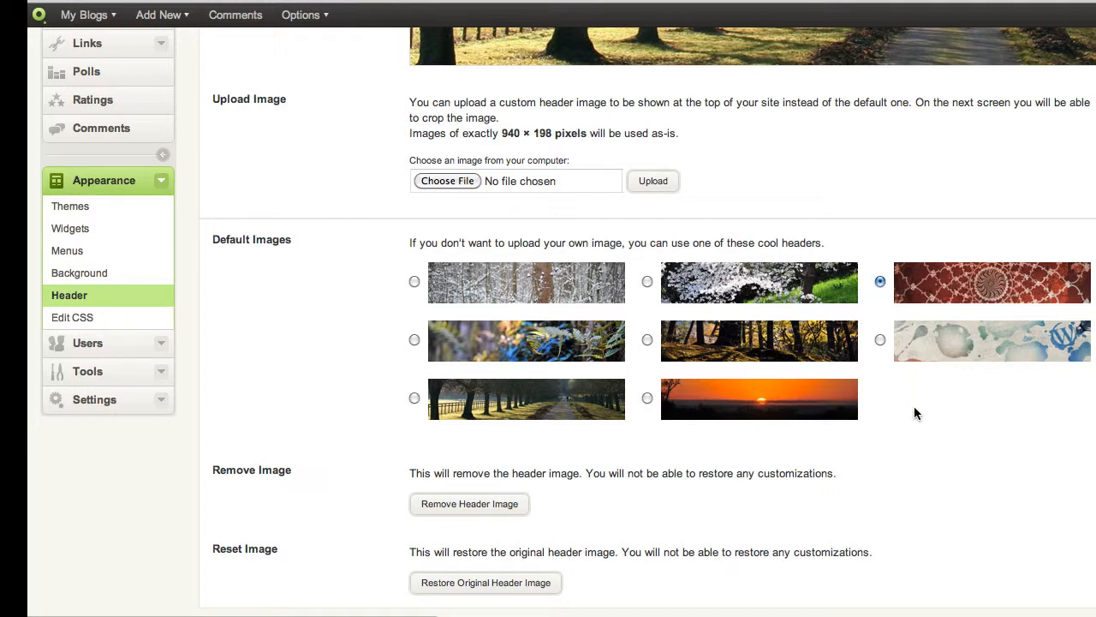
pyautogui.scroll(-3, 915, 414)
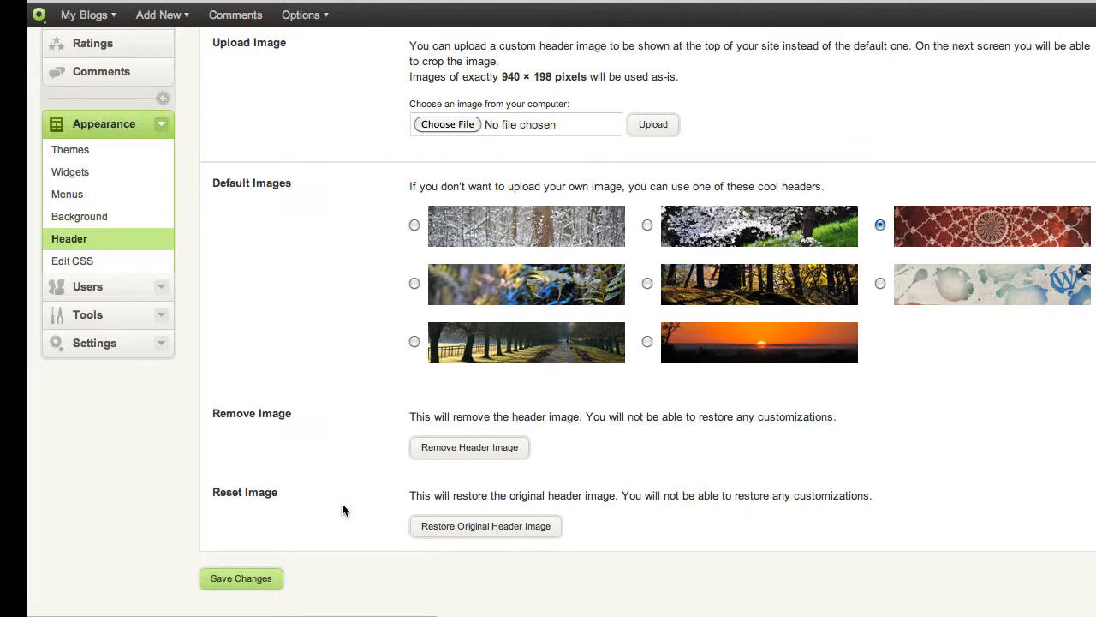
pyautogui.click(246, 582)
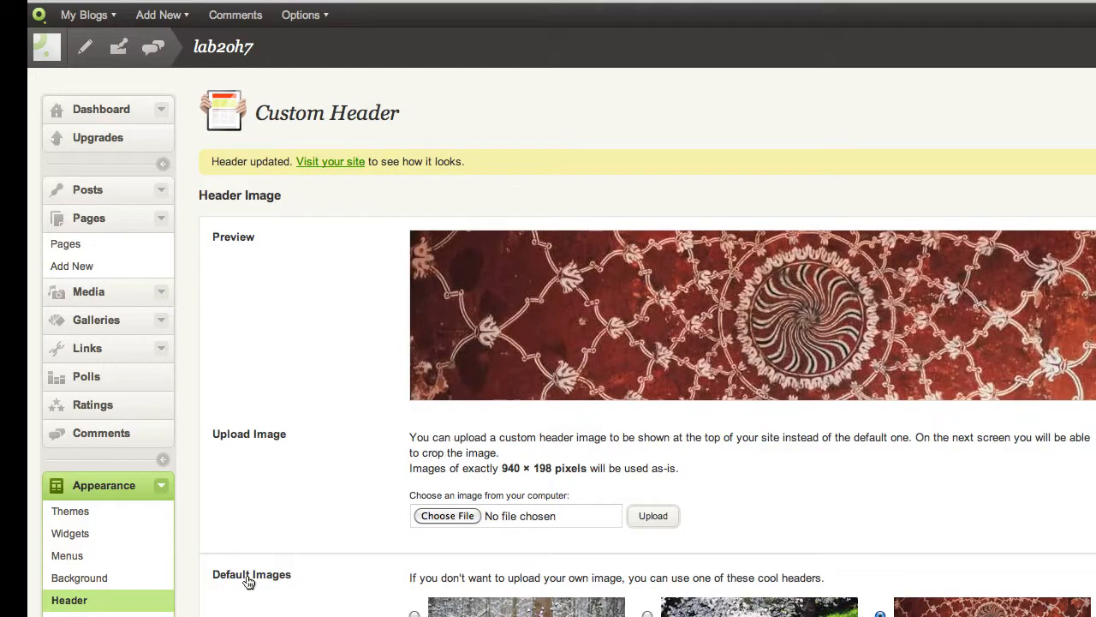
# Open the blog's general settings
pyautogui.scroll(-7, 246, 581)
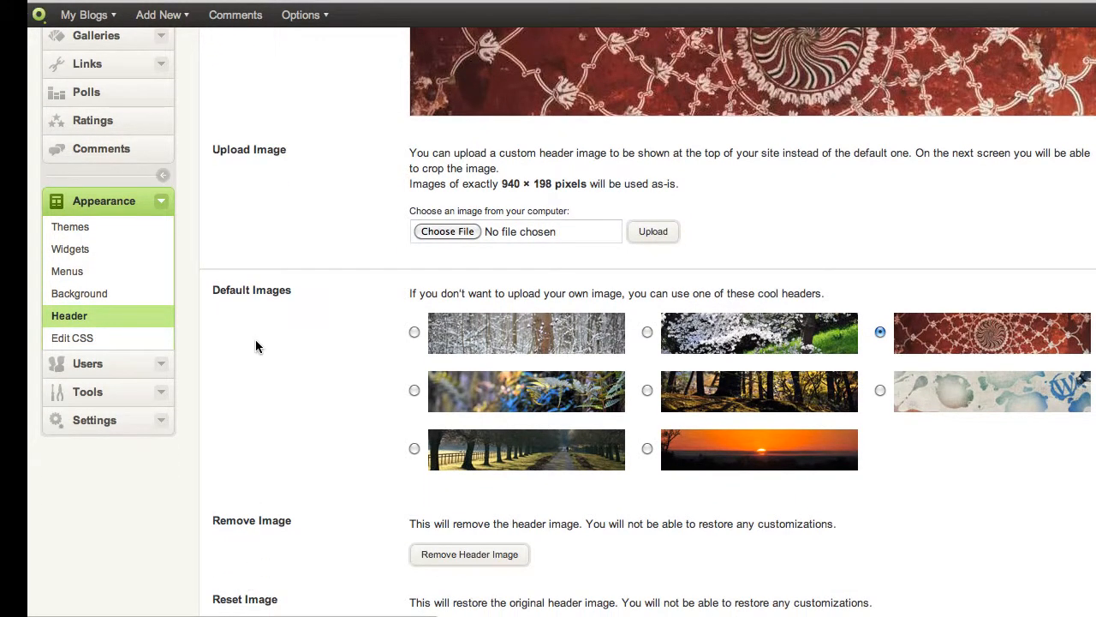
pyautogui.scroll(2, 255, 346)
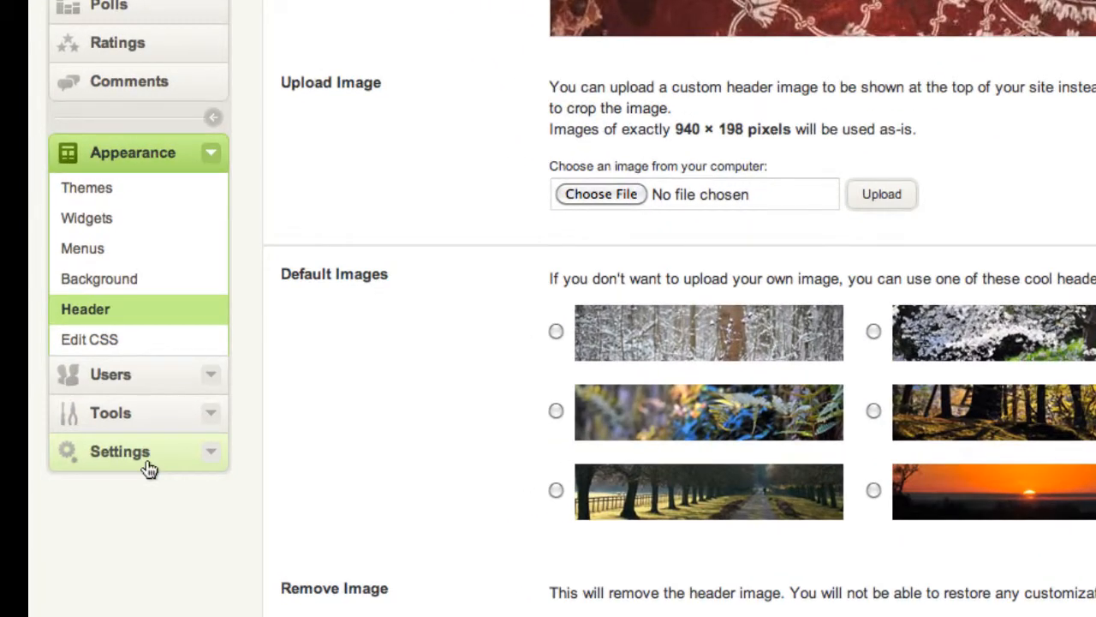
pyautogui.click(120, 452)
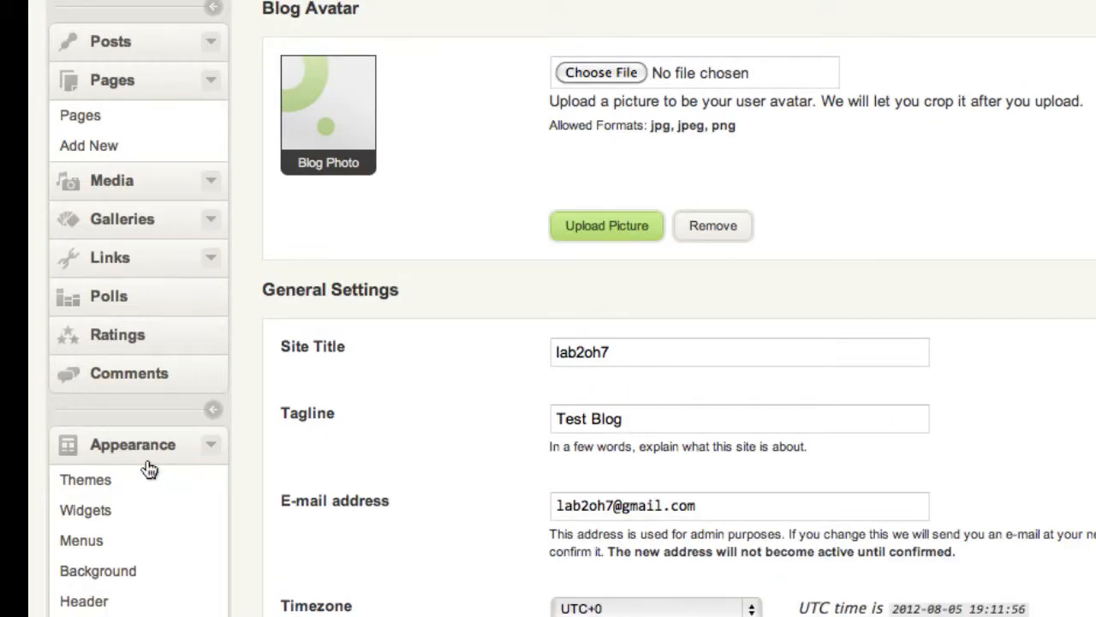
# Replace the site title with "My Fantastic Blog"
pyautogui.scroll(-4, 383, 378)
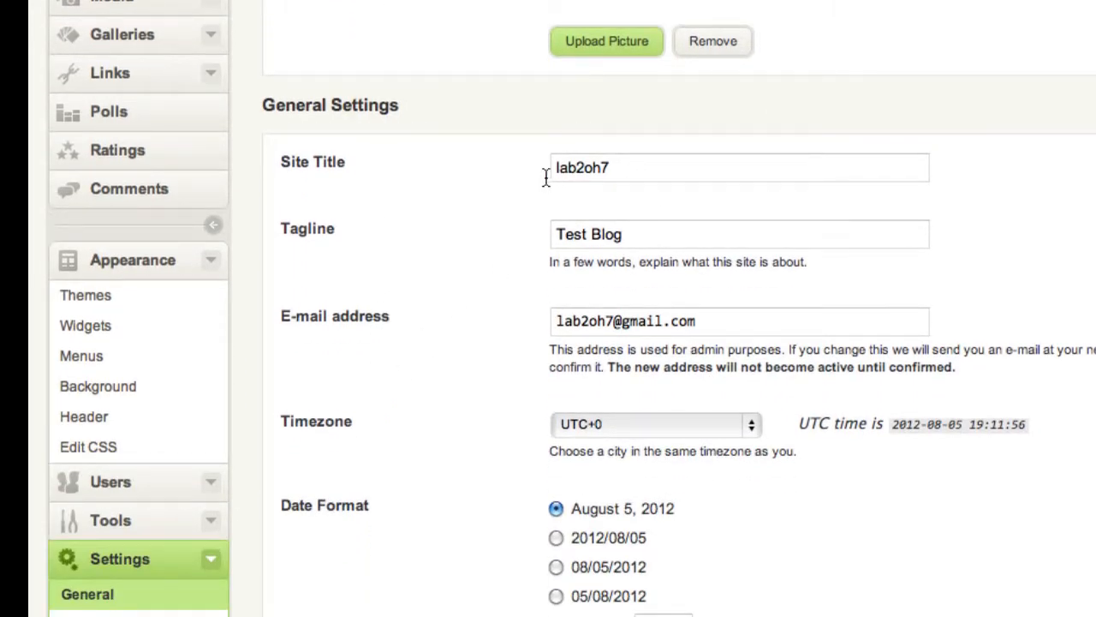
pyautogui.click(619, 168)
pyautogui.press('BackSpace')
pyautogui.press('BackSpace')
pyautogui.press('BackSpace')
pyautogui.press('BackSpace')
pyautogui.press('BackSpace')
pyautogui.press('BackSpace')
pyautogui.press('BackSpace')
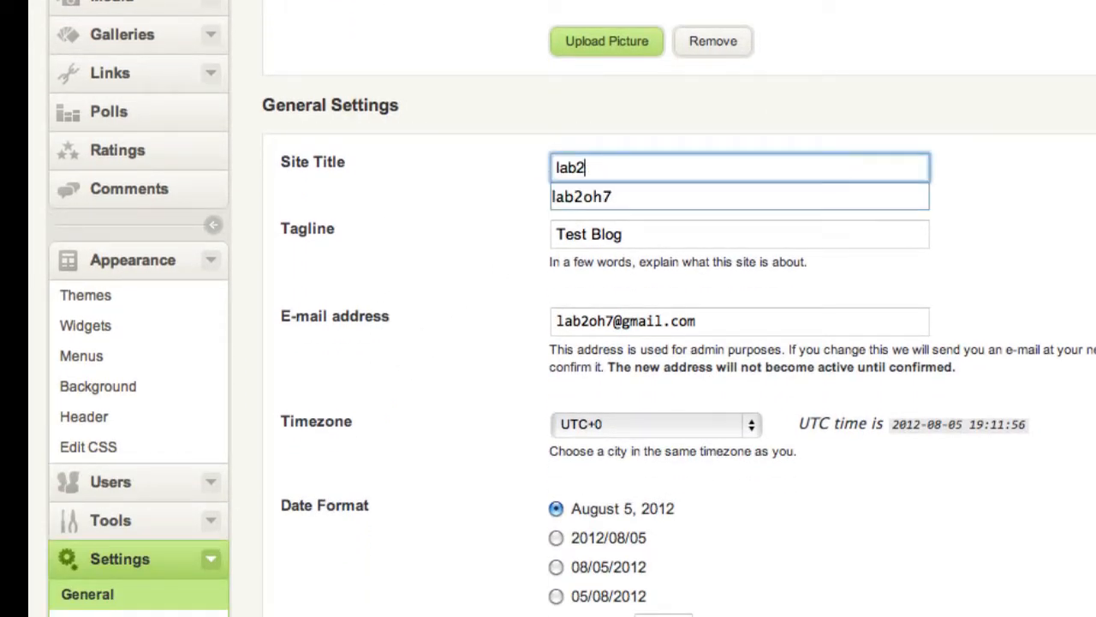
pyautogui.write('My Fan')
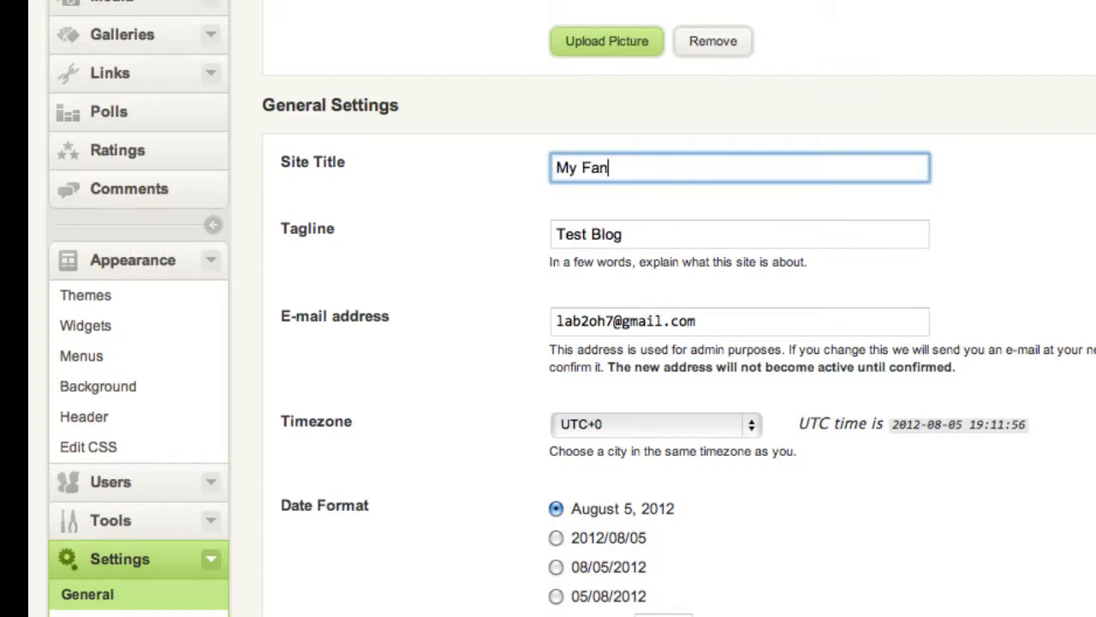
pyautogui.write('tastic Blog')
# Replace the blog's tagline with "Short little saying"
pyautogui.click(648, 238)
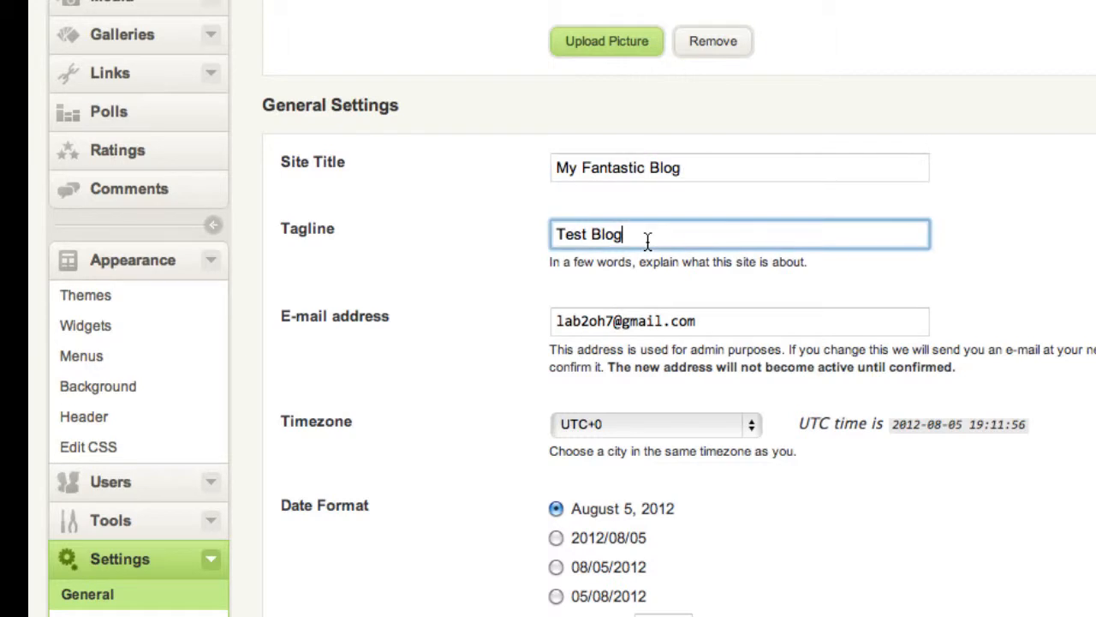
pyautogui.press('BackSpace')
pyautogui.press('BackSpace')
pyautogui.press('BackSpace')
pyautogui.press('BackSpace')
pyautogui.press('BackSpace')
pyautogui.press('BackSpace')
pyautogui.press('BackSpace')
pyautogui.press('BackSpace')
pyautogui.press('BackSpace')
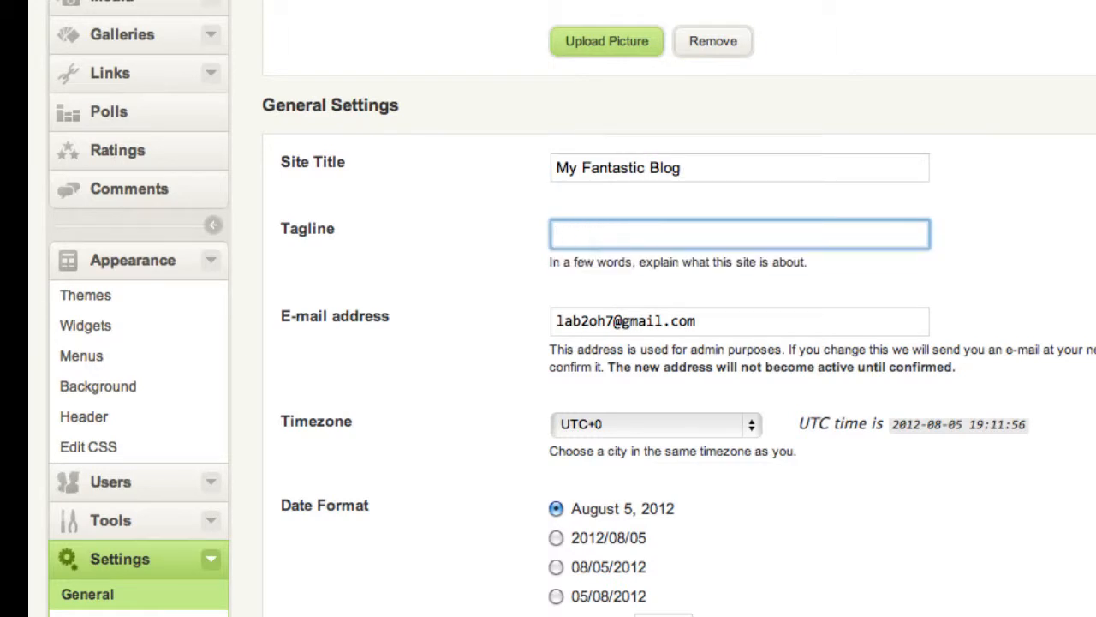
pyautogui.write('Short little saying')
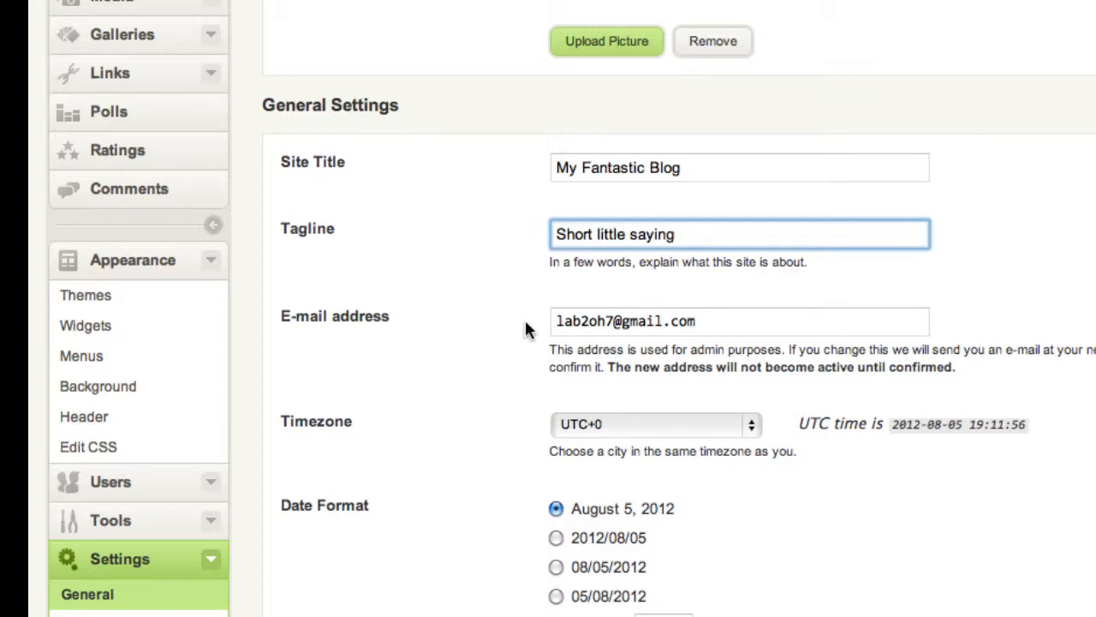
# Save the general settings, leaving the date, time and language options as they are
pyautogui.scroll(-4, 787, 326)
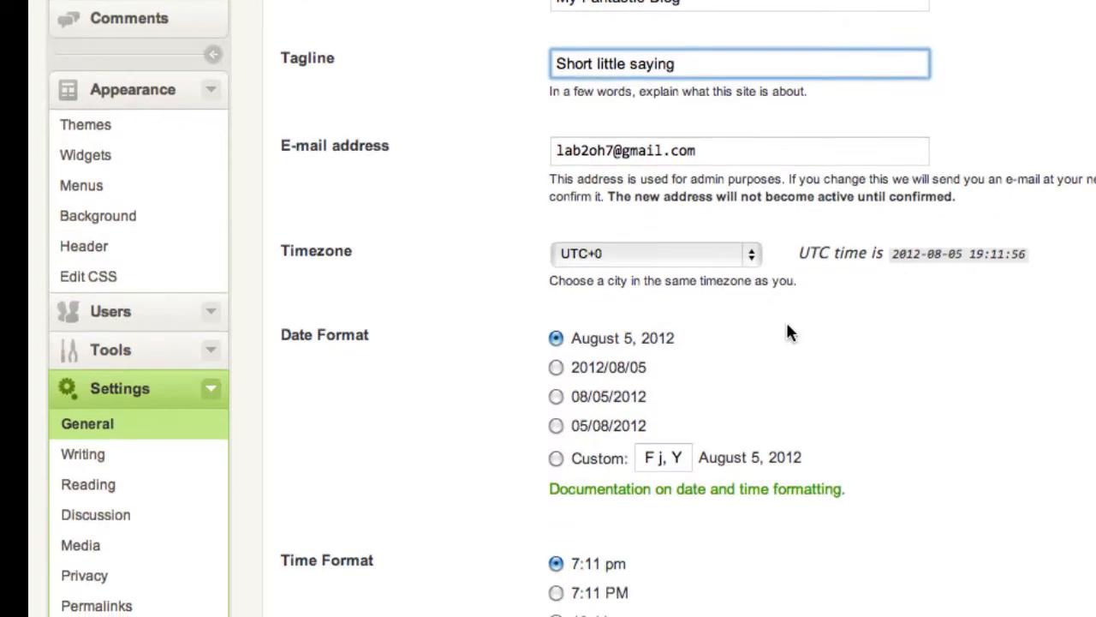
pyautogui.scroll(-1, 724, 445)
pyautogui.scroll(-8, 715, 433)
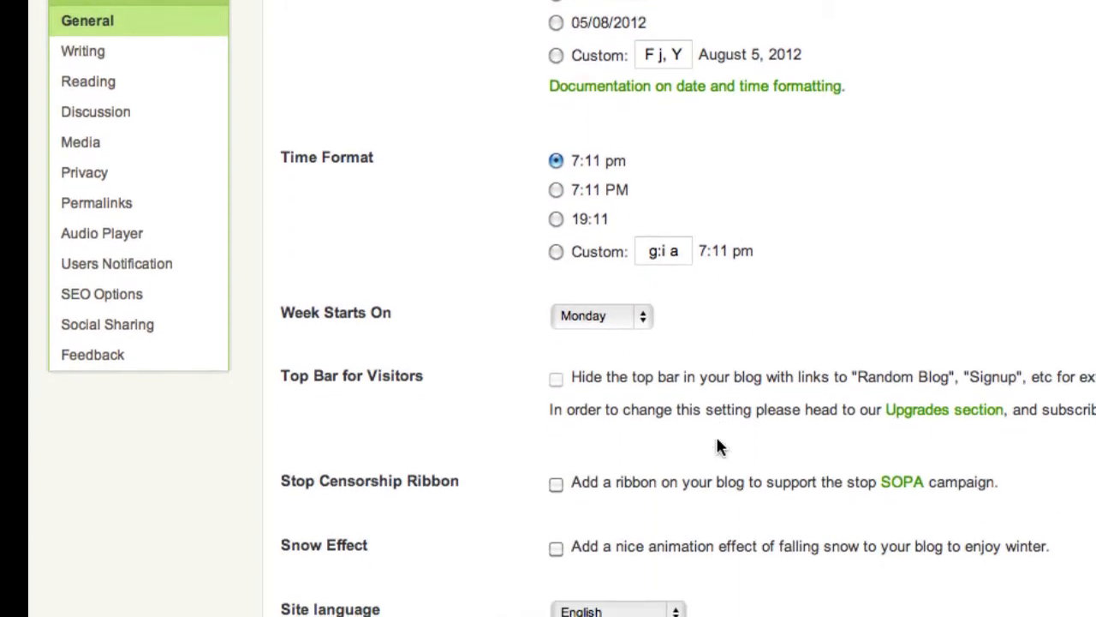
pyautogui.scroll(-3, 718, 446)
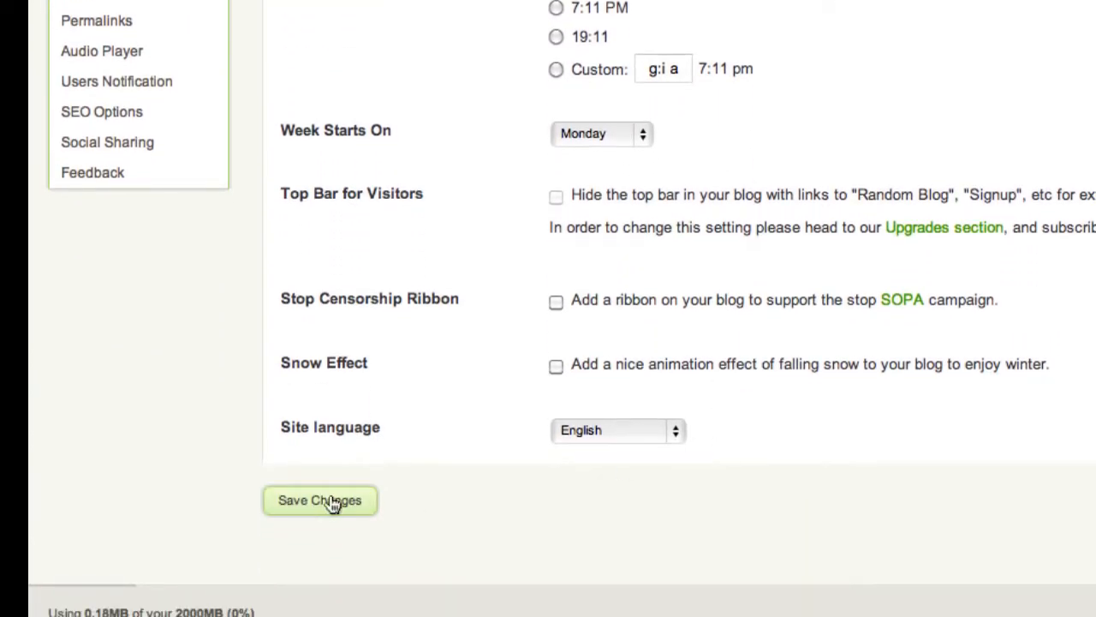
pyautogui.click(331, 503)
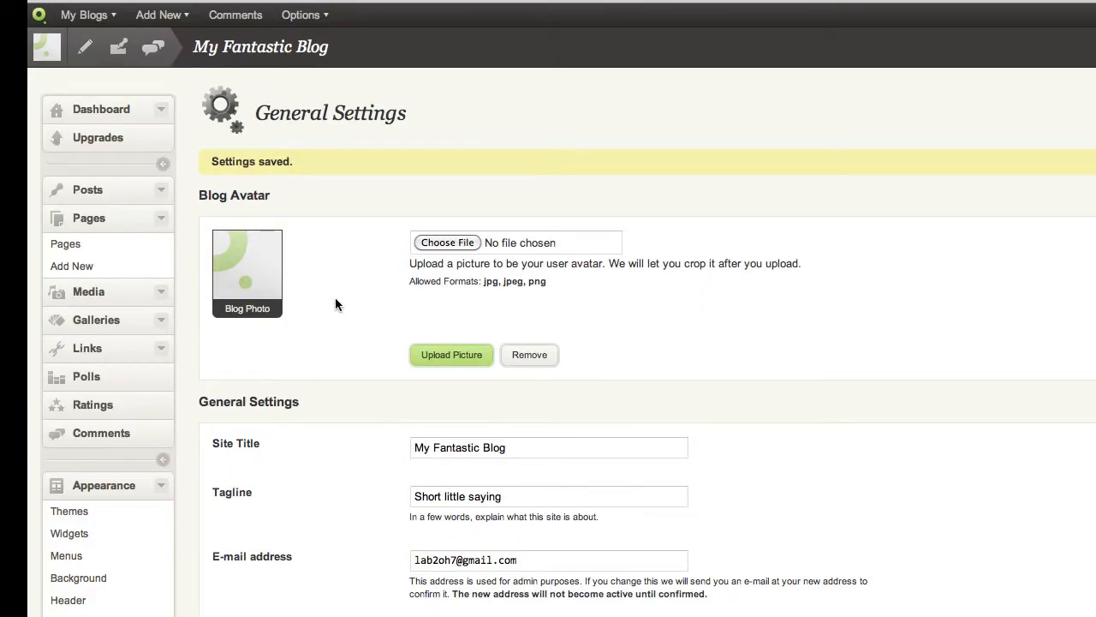
# View the live blog with its updated title and tagline, and return to the blog's dashboard
pyautogui.click(51, 58)
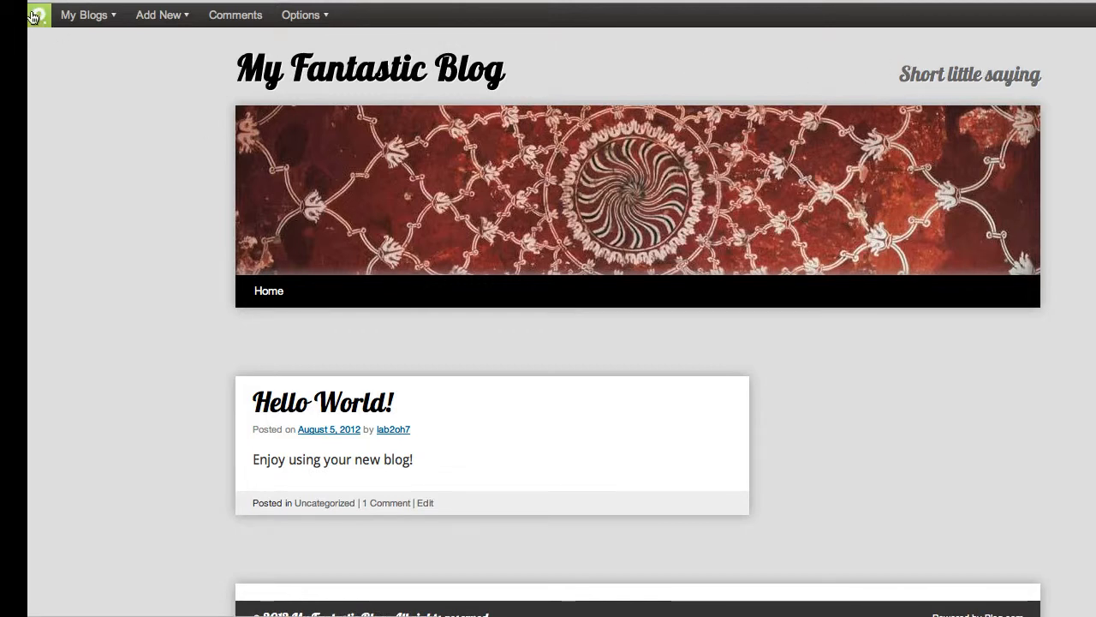
pyautogui.click(41, 16)
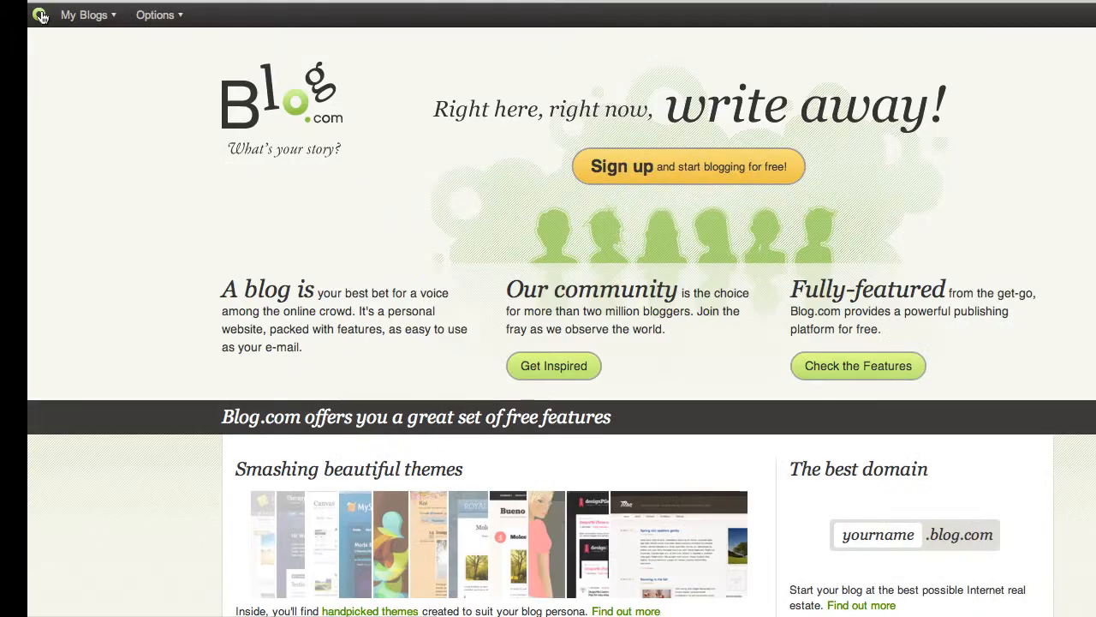
pyautogui.moveTo(96, 15)
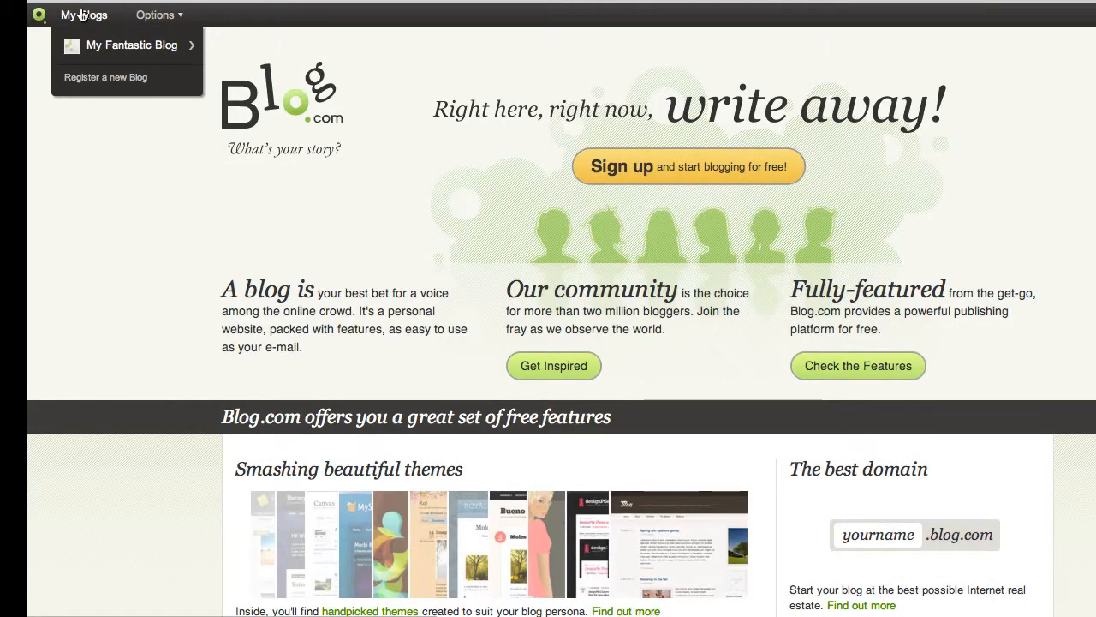
pyautogui.moveTo(91, 41)
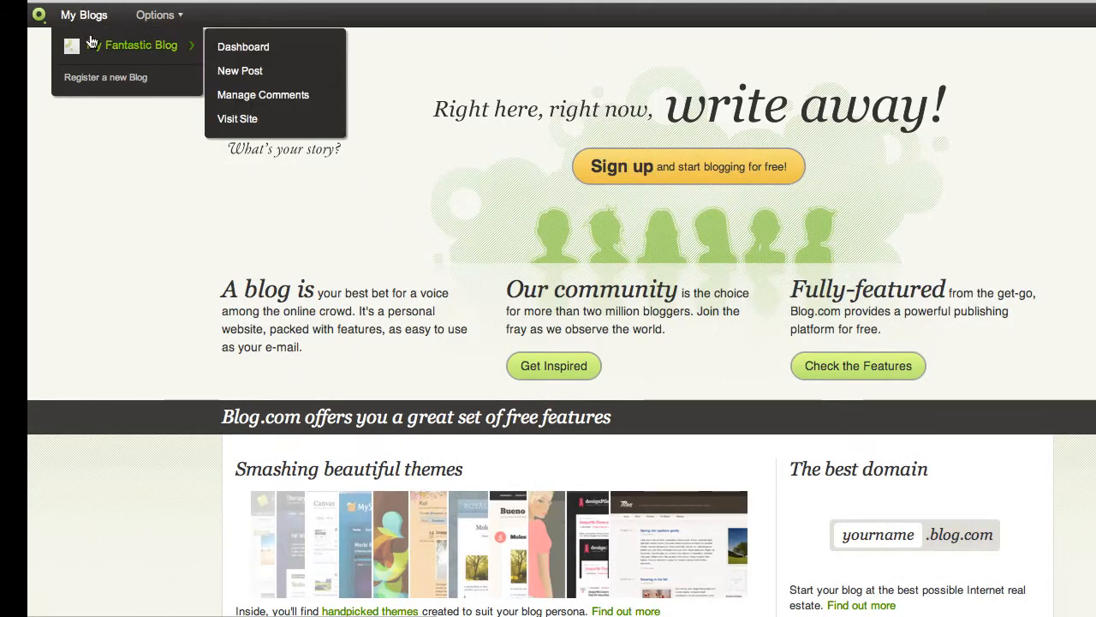
pyautogui.click(233, 48)
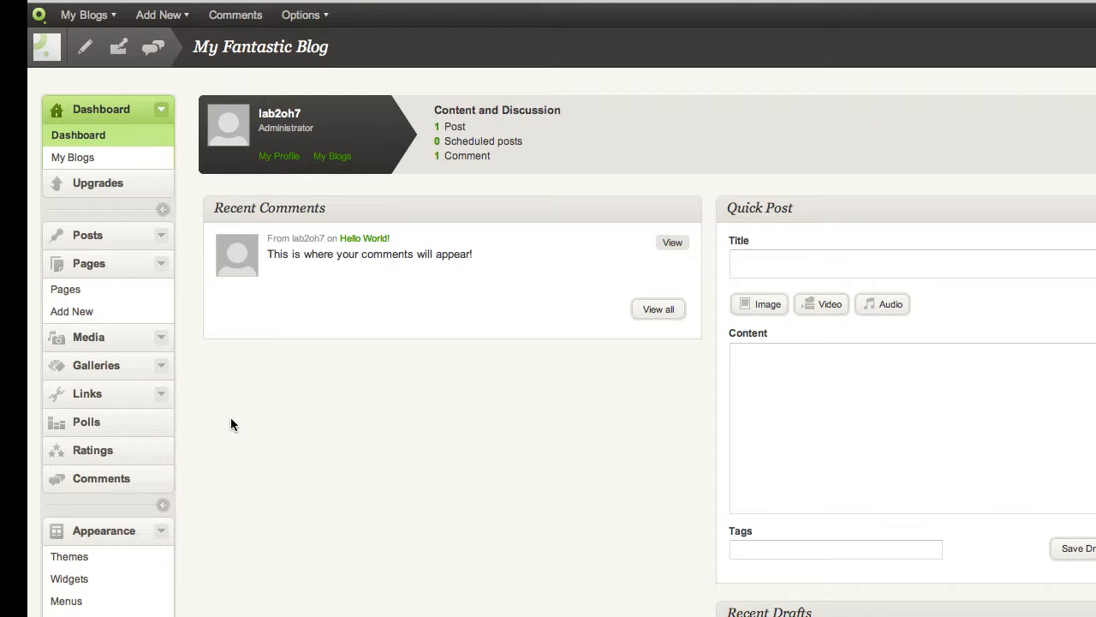
# Open the post categories and add a new category named "Blog"
pyautogui.click(160, 237)
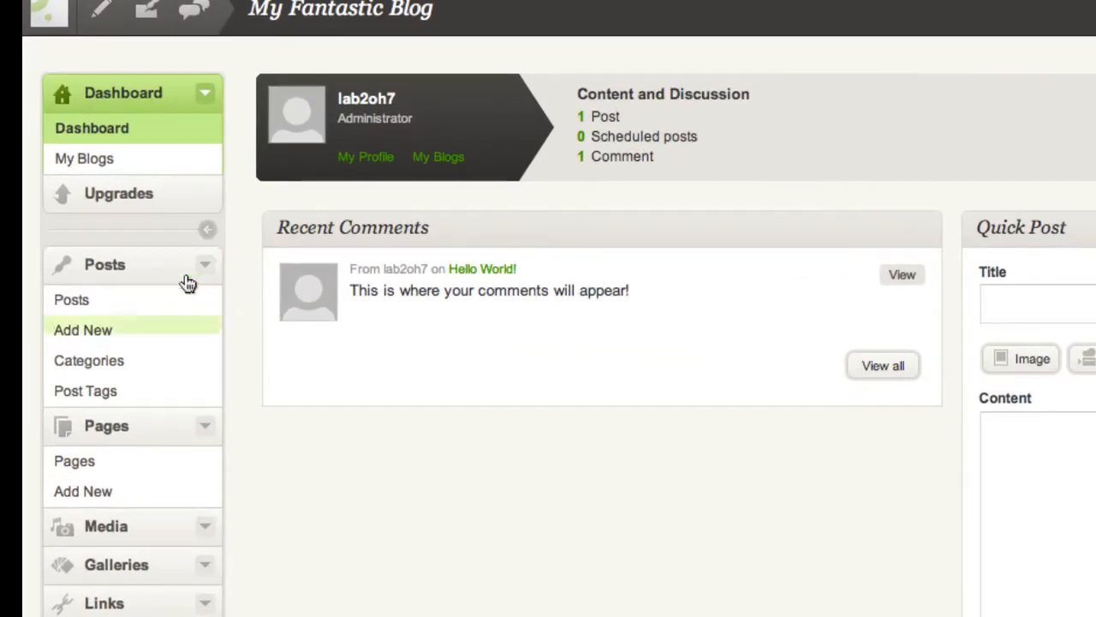
pyautogui.click(118, 364)
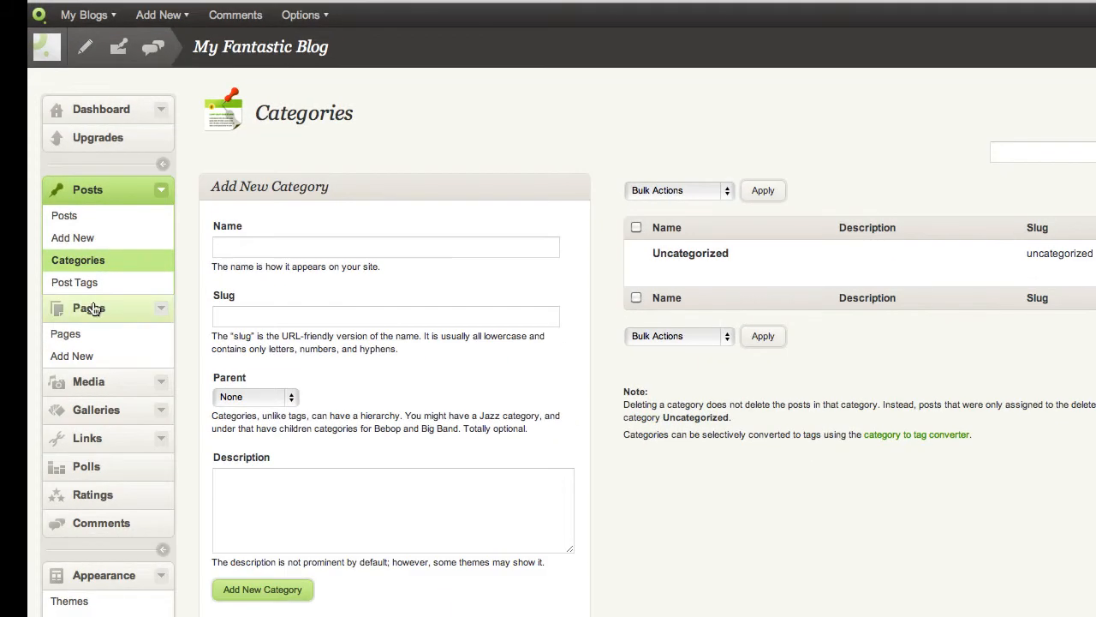
pyautogui.click(255, 250)
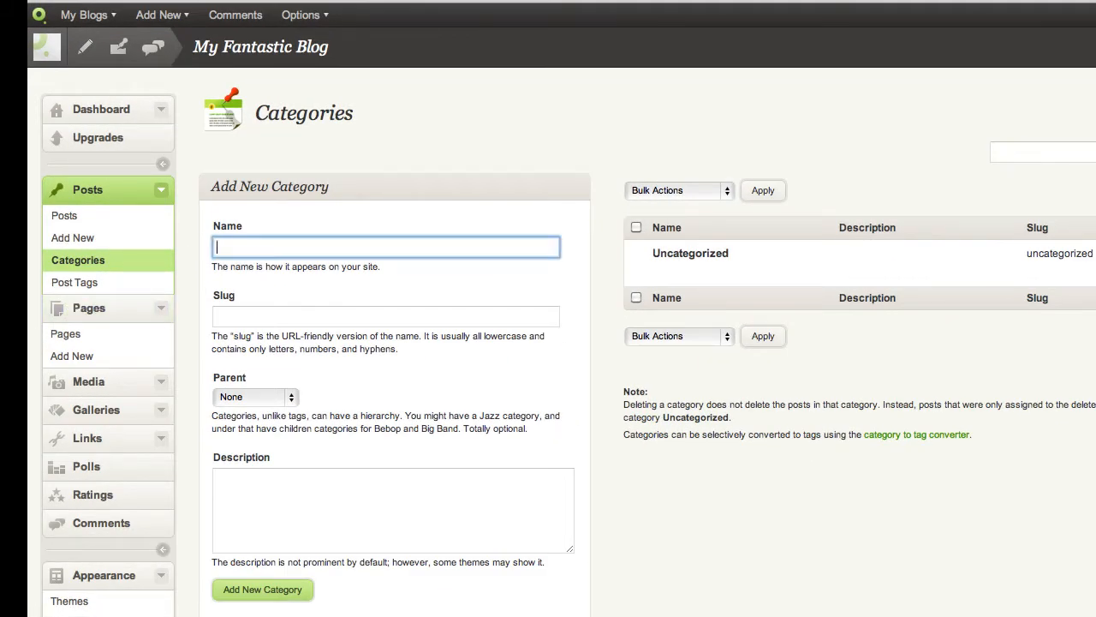
pyautogui.write('Blog')
pyautogui.click(253, 591)
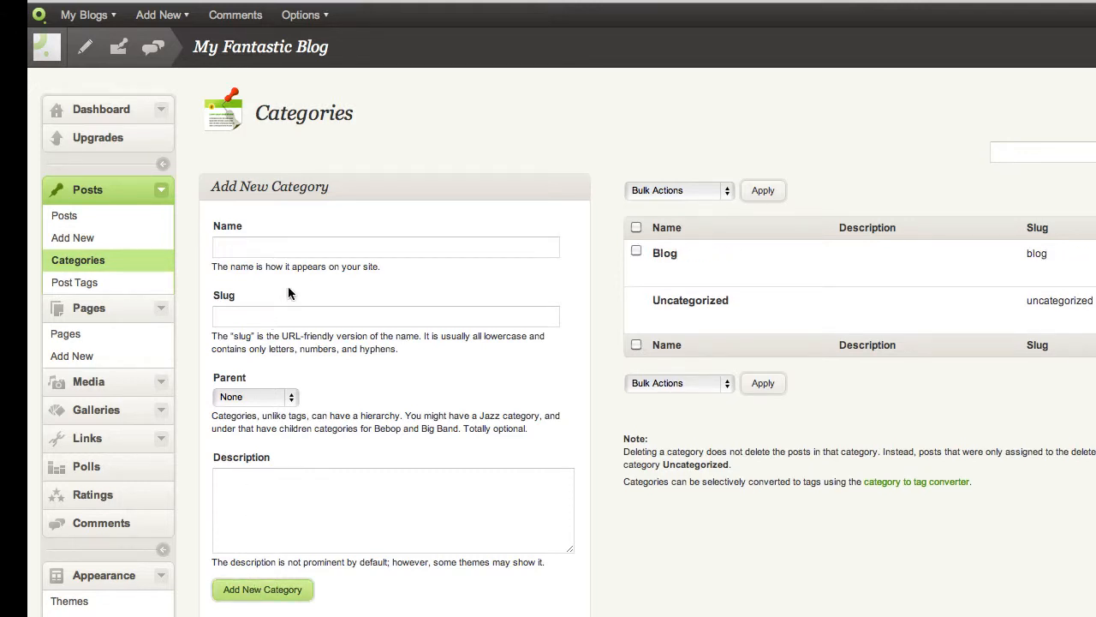
# Add a second post category named "Reflections"
pyautogui.click(330, 255)
pyautogui.write('Refle')
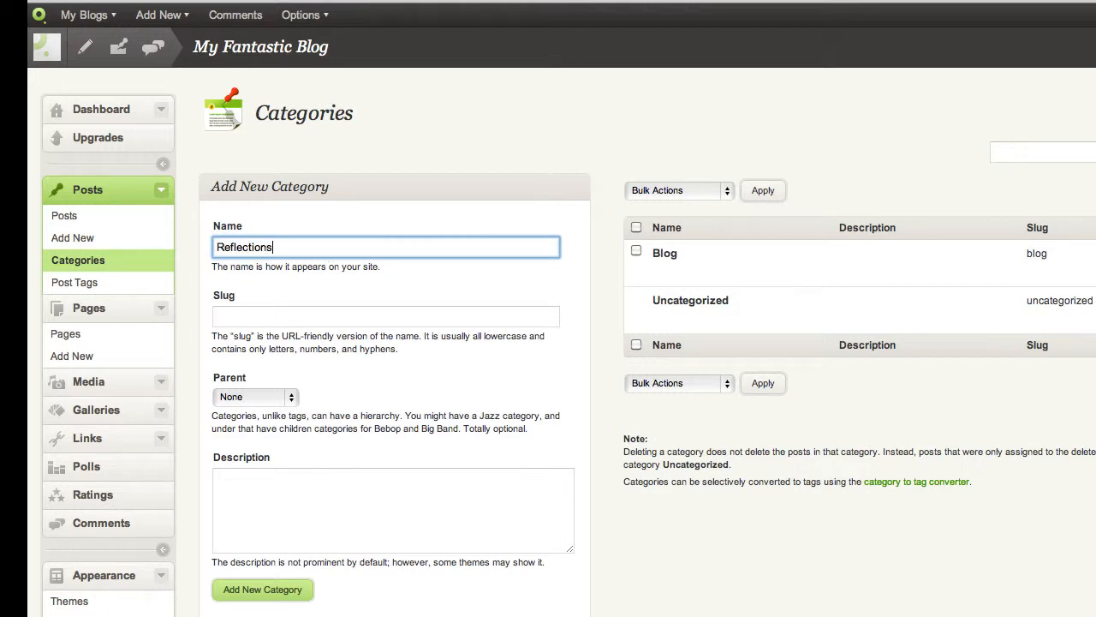
pyautogui.write('ctions')
pyautogui.click(280, 595)
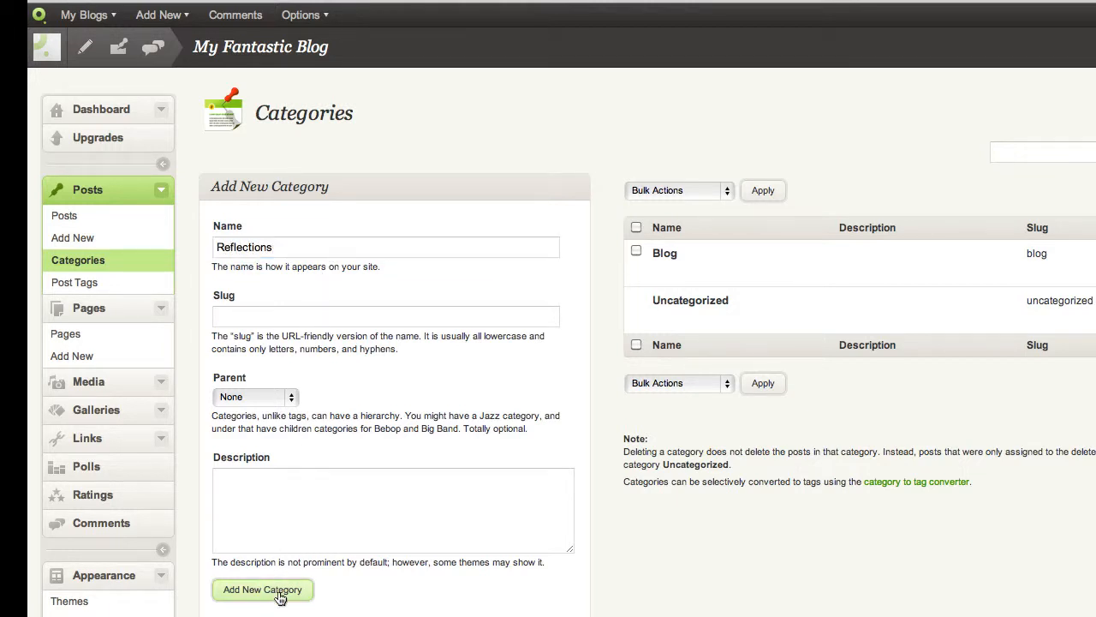
# Add a third post category named "Portfolio"
pyautogui.click(391, 255)
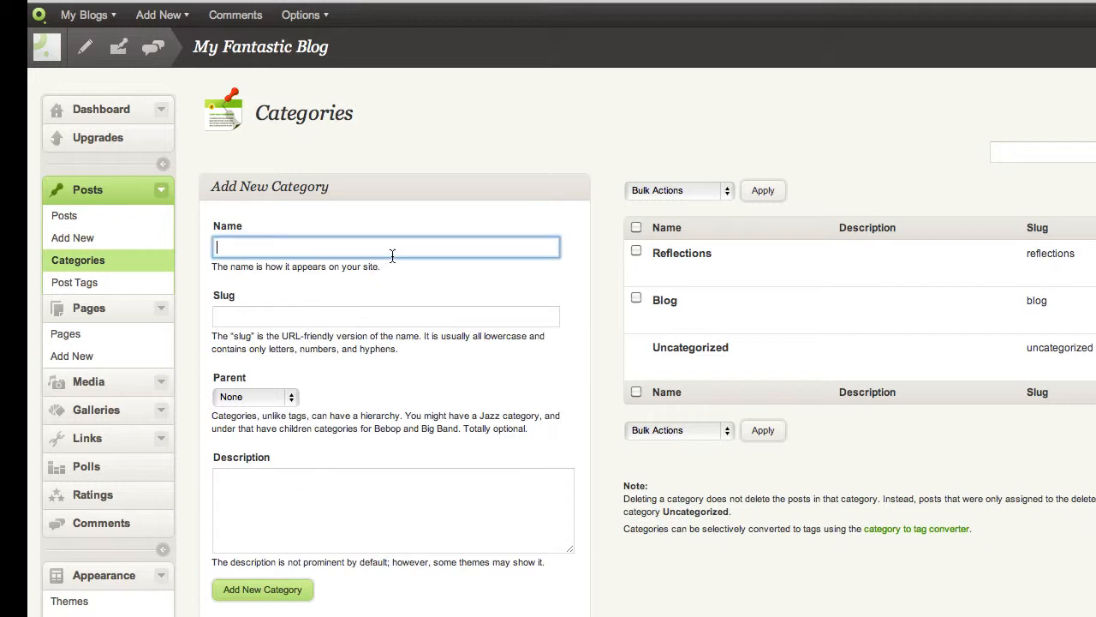
pyautogui.write('Portfolio')
pyautogui.click(264, 591)
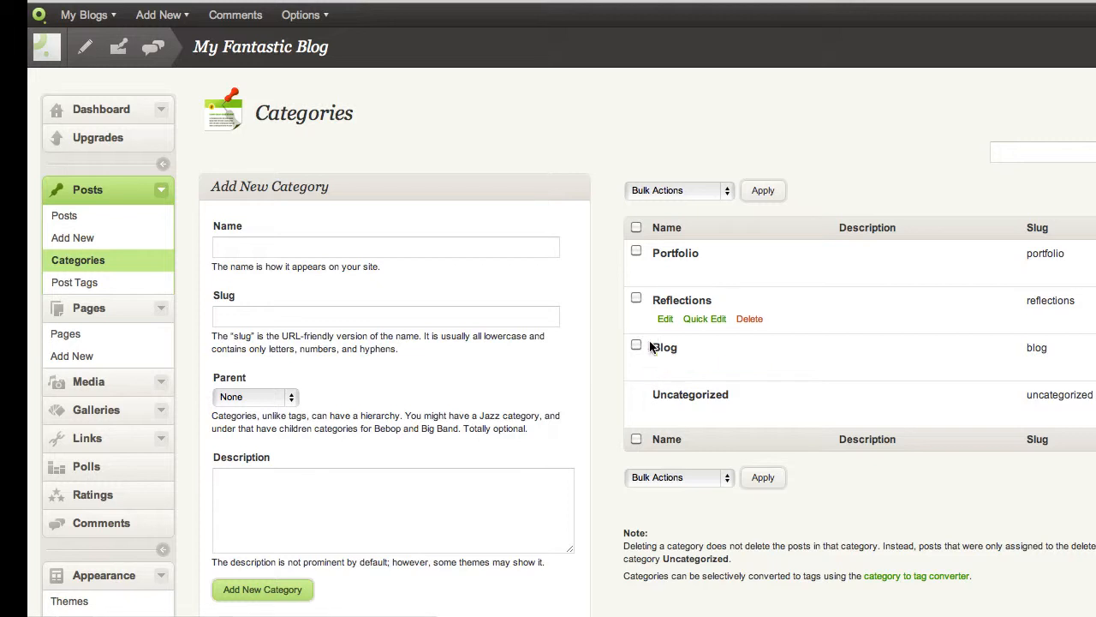
pyautogui.click(704, 413)
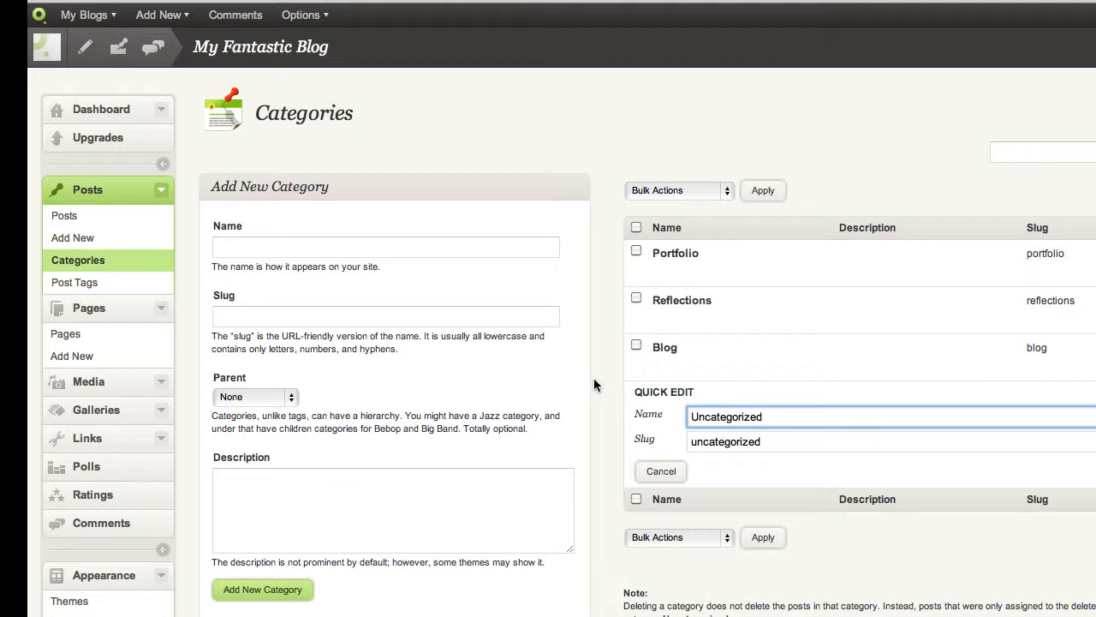
# Open the blog's menu settings, assign "Main menu" as the theme's primary navigation and save the theme location
pyautogui.scroll(-5, 593, 378)
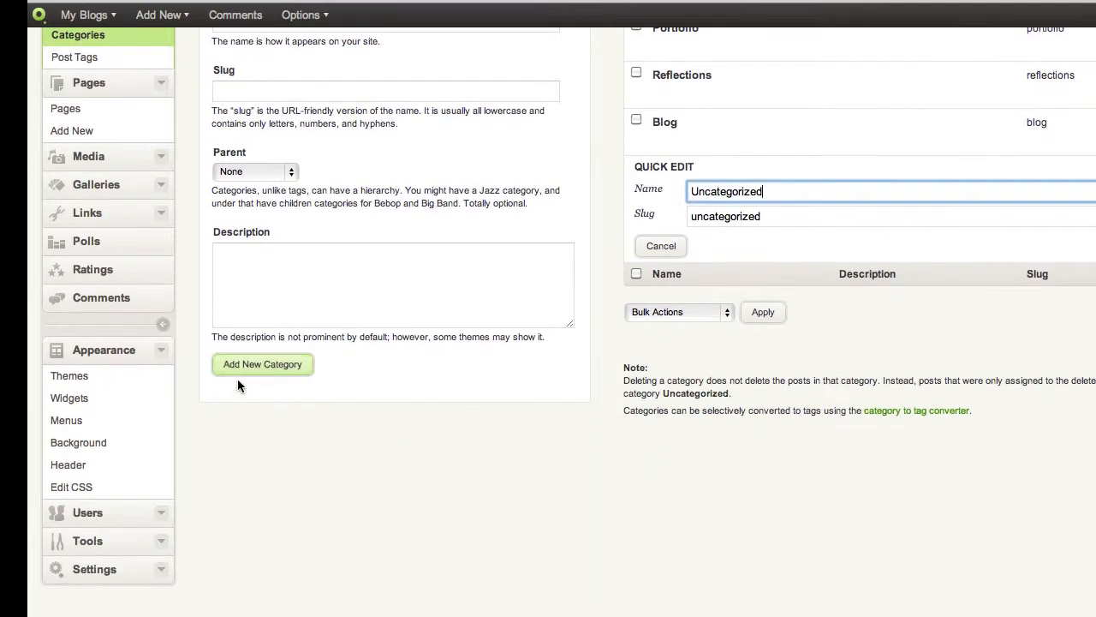
pyautogui.click(79, 422)
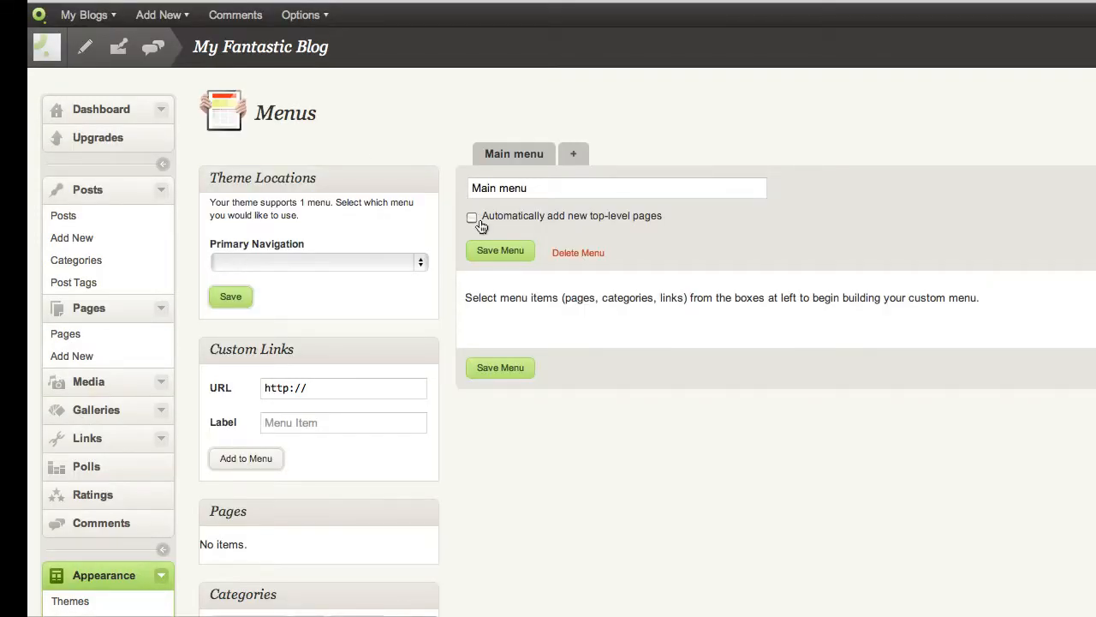
pyautogui.click(382, 261)
pyautogui.click(382, 275)
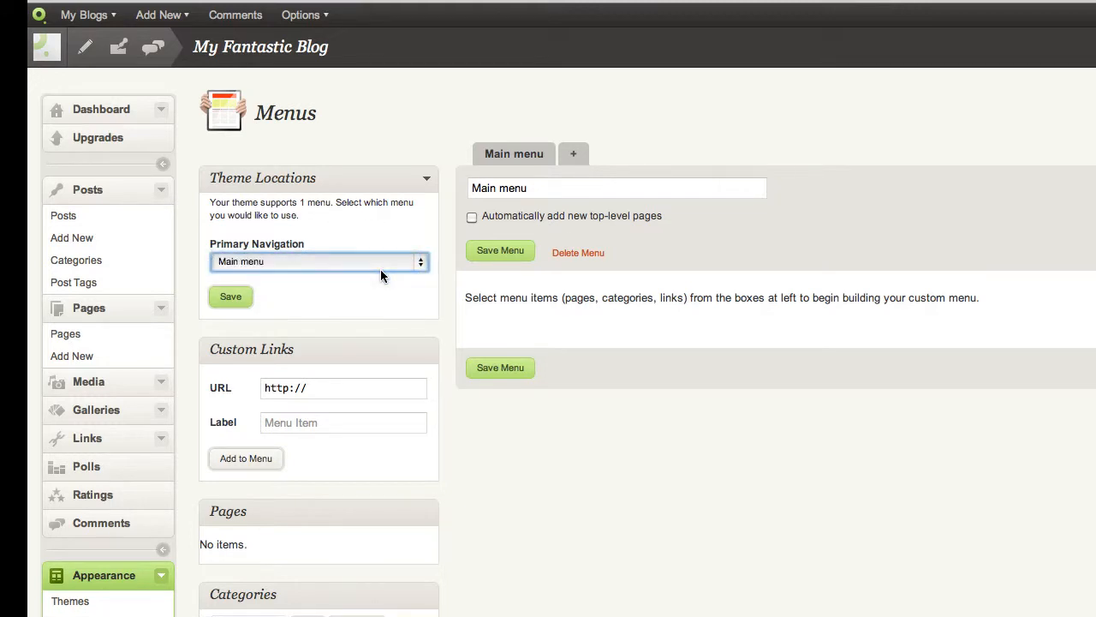
pyautogui.click(233, 298)
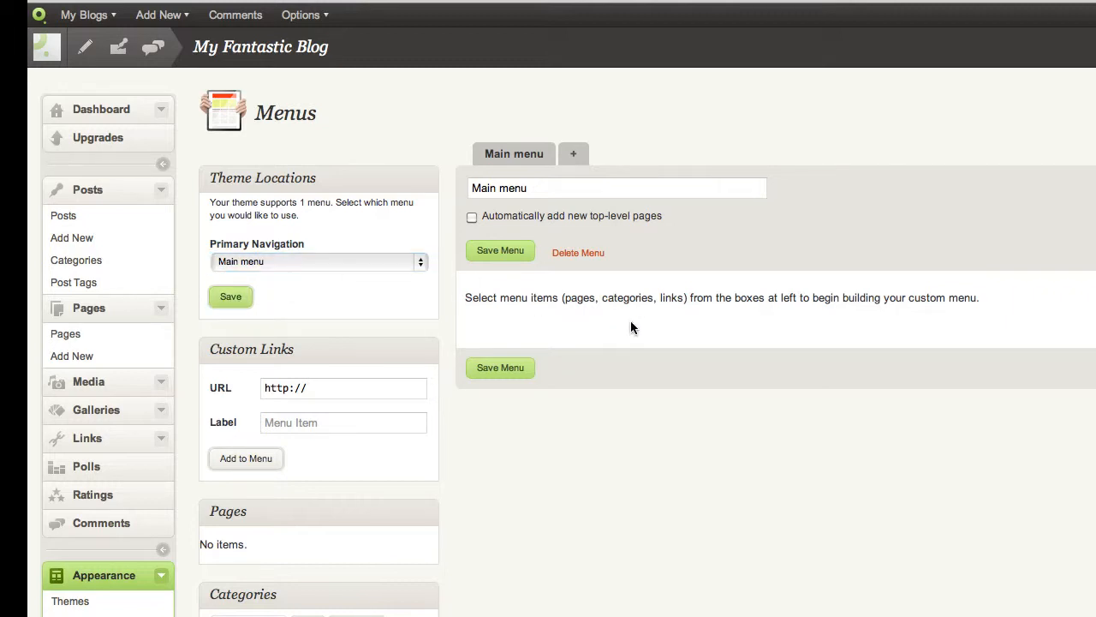
# Add the Blog, Portfolio and Reflections categories to the main menu
pyautogui.scroll(-5, 630, 321)
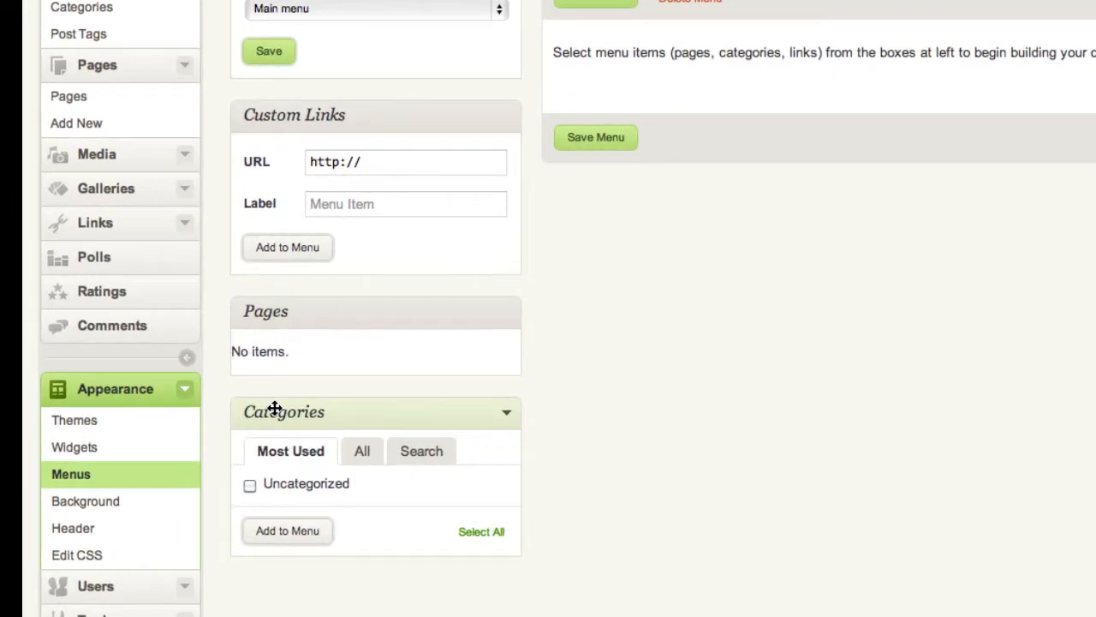
pyautogui.click(361, 453)
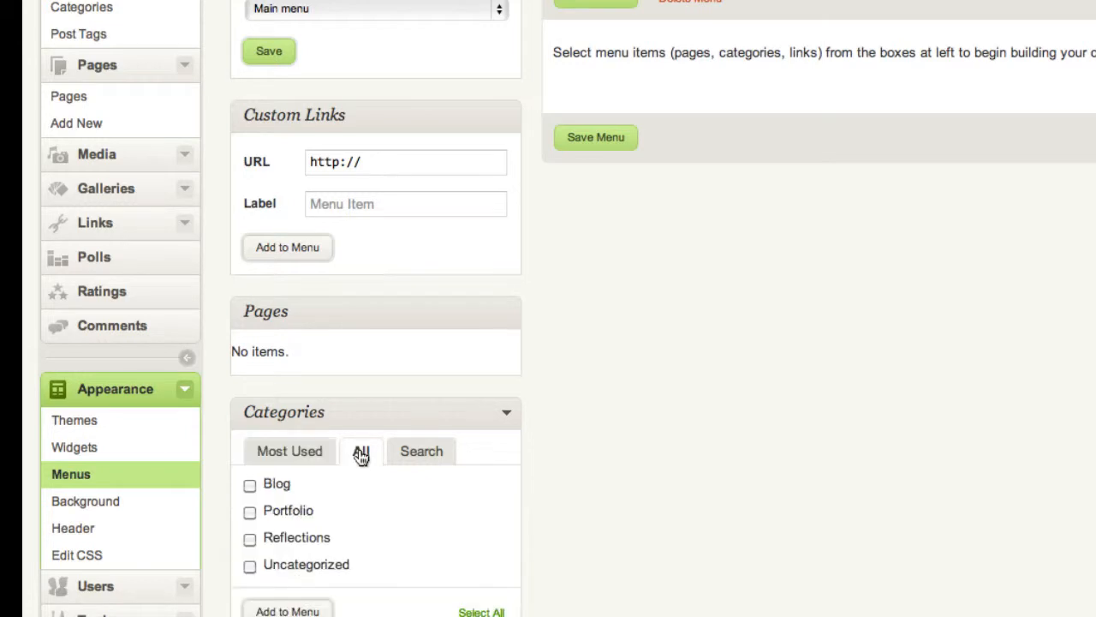
pyautogui.scroll(-1, 360, 456)
pyautogui.click(250, 424)
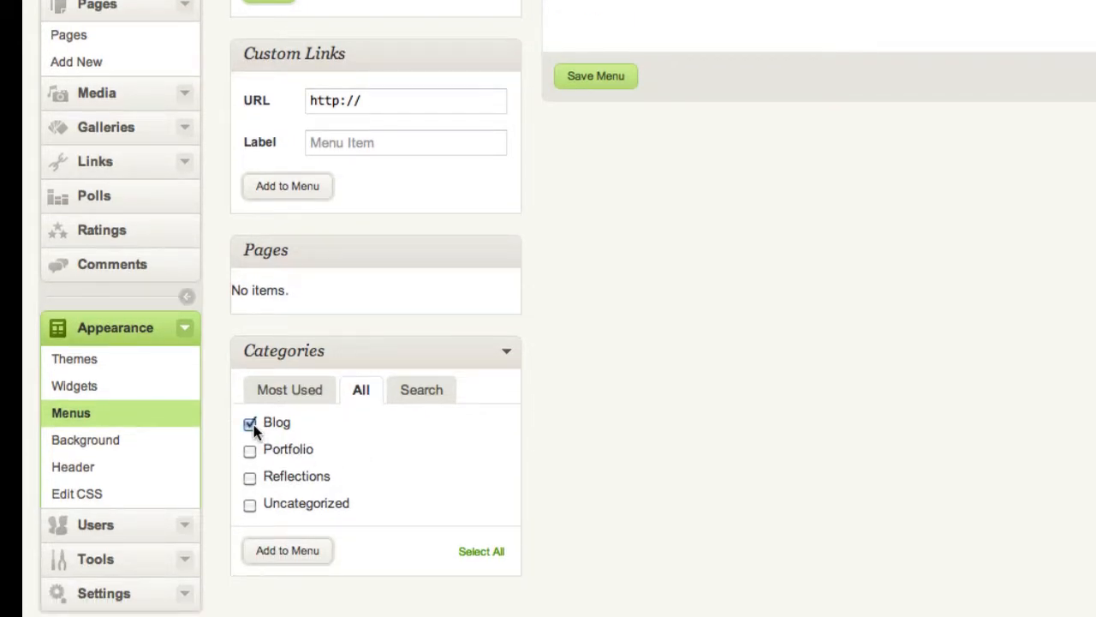
pyautogui.click(249, 453)
pyautogui.click(250, 479)
pyautogui.click(286, 558)
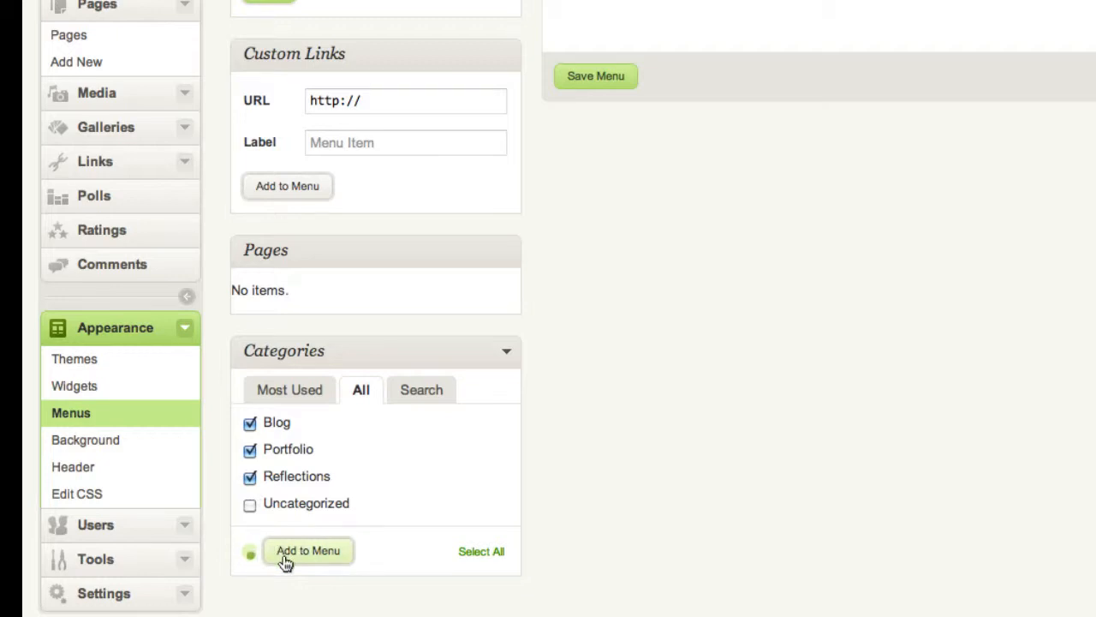
# Move the Blog item to the end of the main menu, after Reflections, and save the menu
pyautogui.scroll(3, 680, 438)
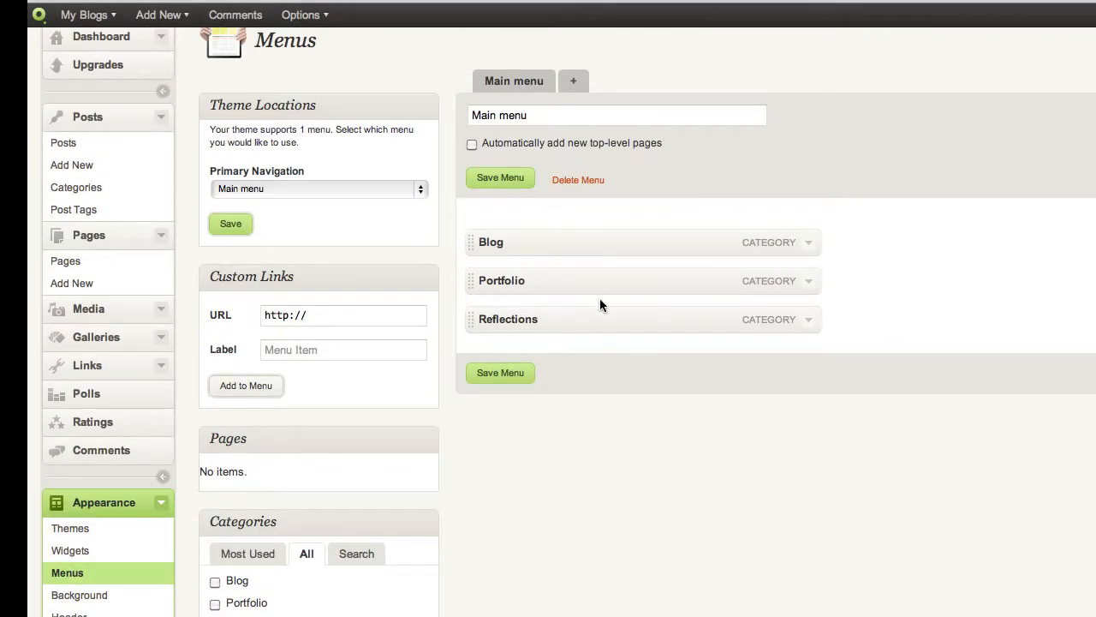
pyautogui.moveTo(582, 239); pyautogui.dragTo(577, 328)
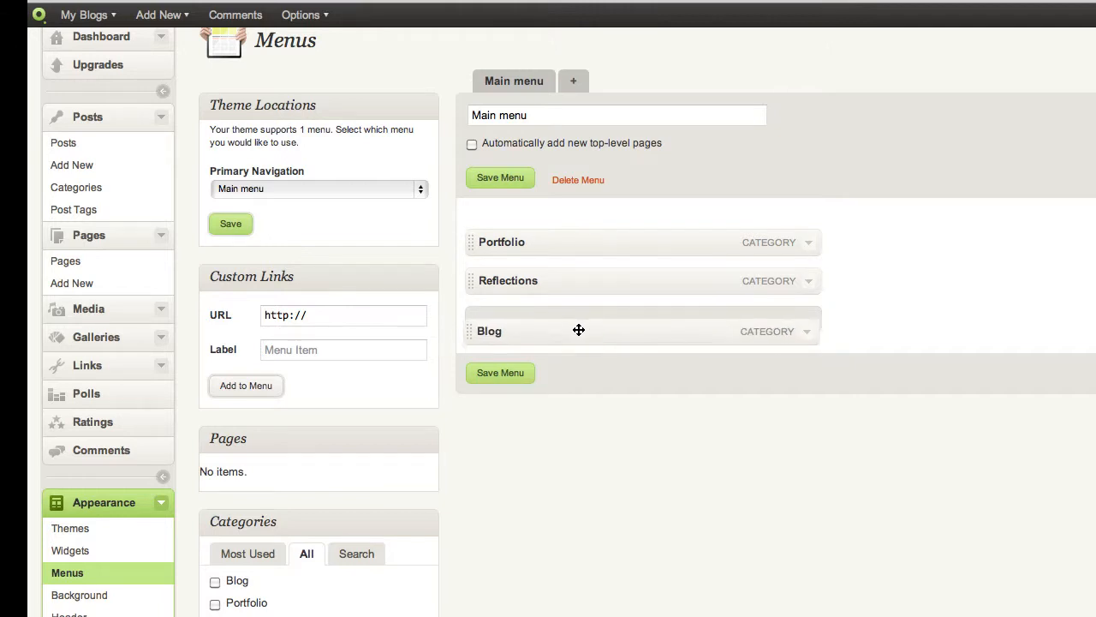
pyautogui.click(507, 372)
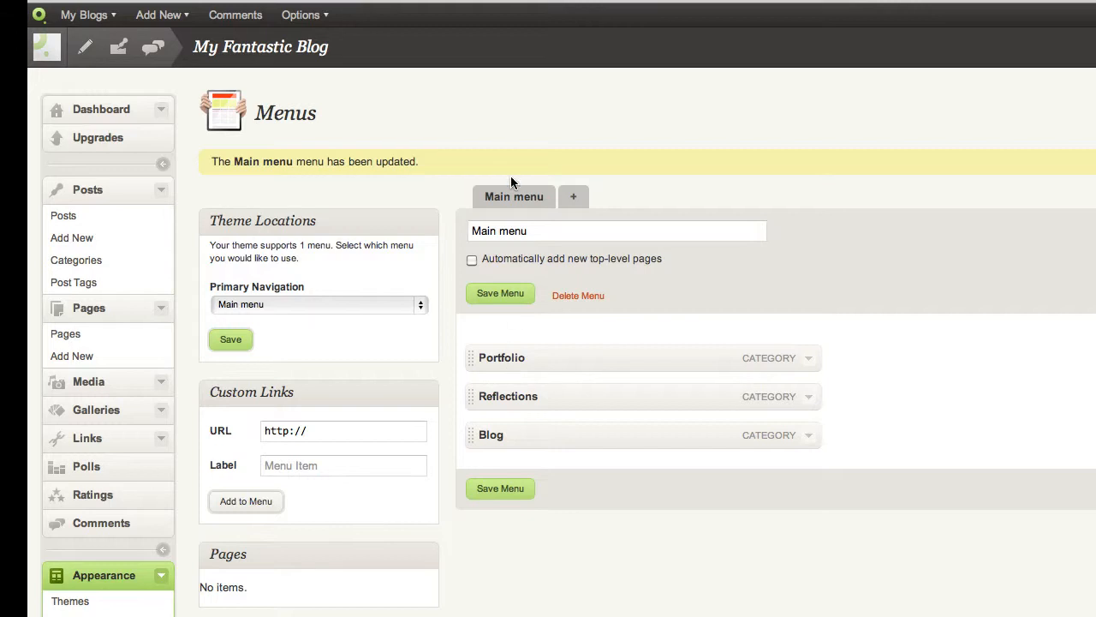
# Check the navigation bar on the live blog and go back to the blog's dashboard
pyautogui.click(59, 54)
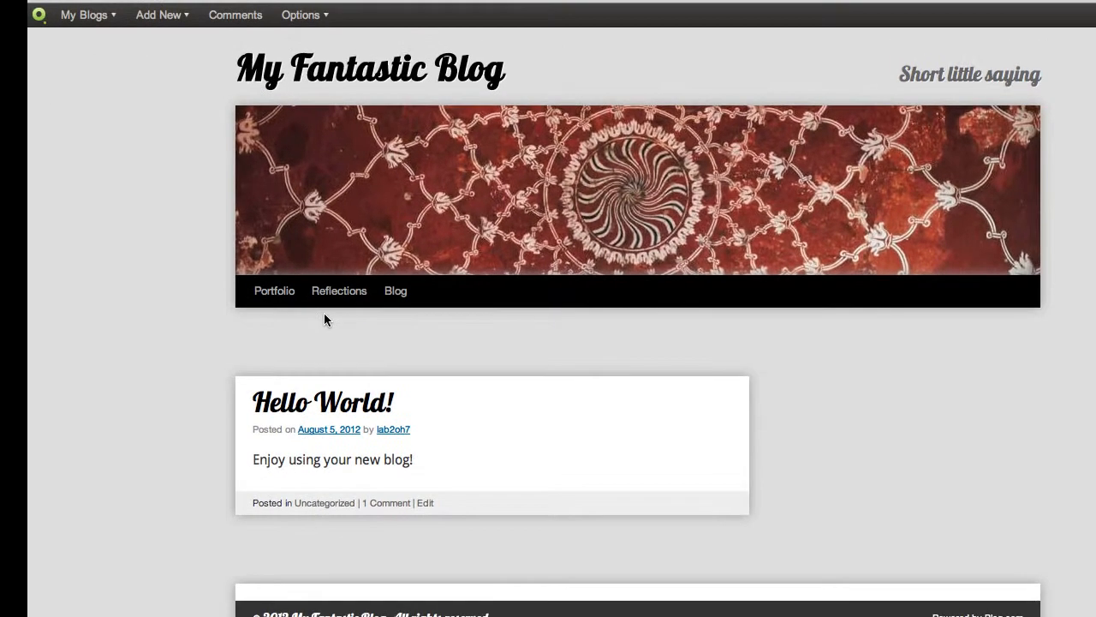
pyautogui.moveTo(82, 19)
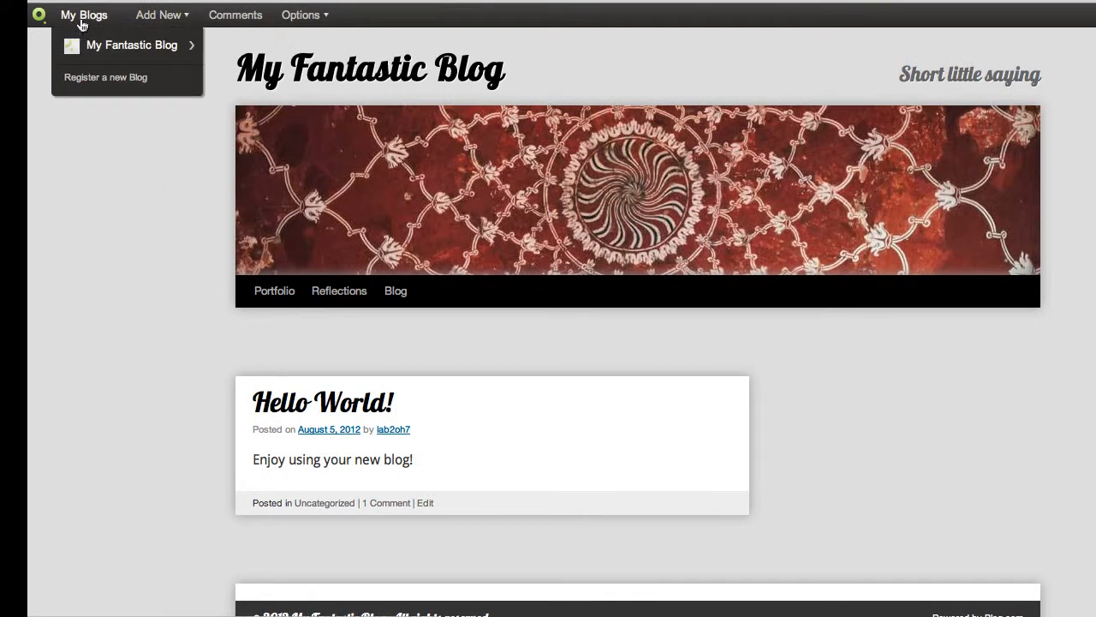
pyautogui.moveTo(86, 51)
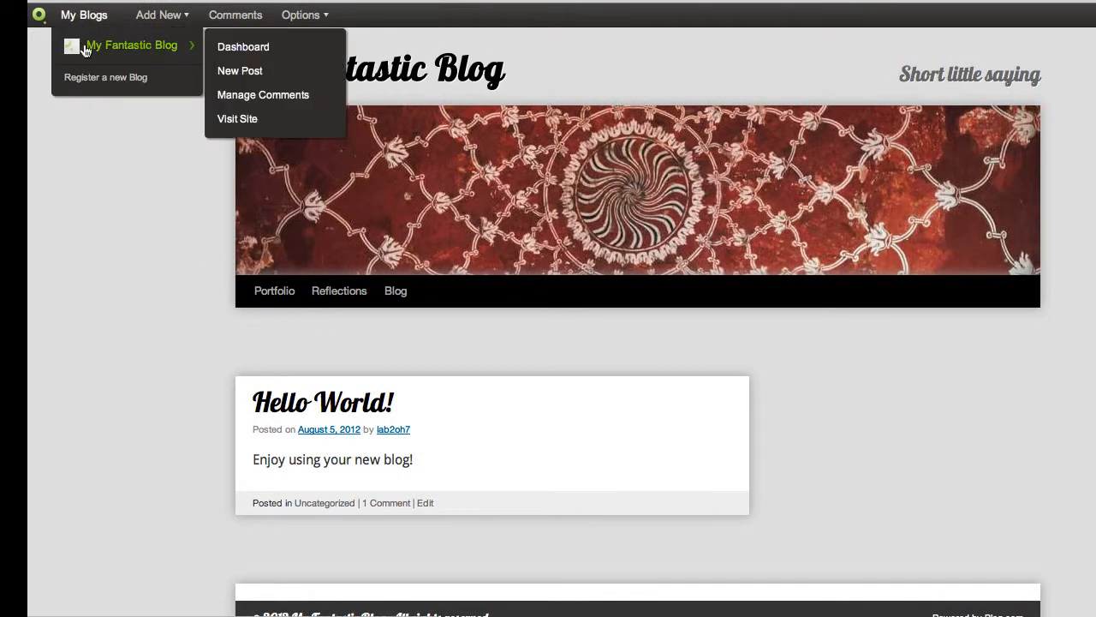
pyautogui.click(223, 45)
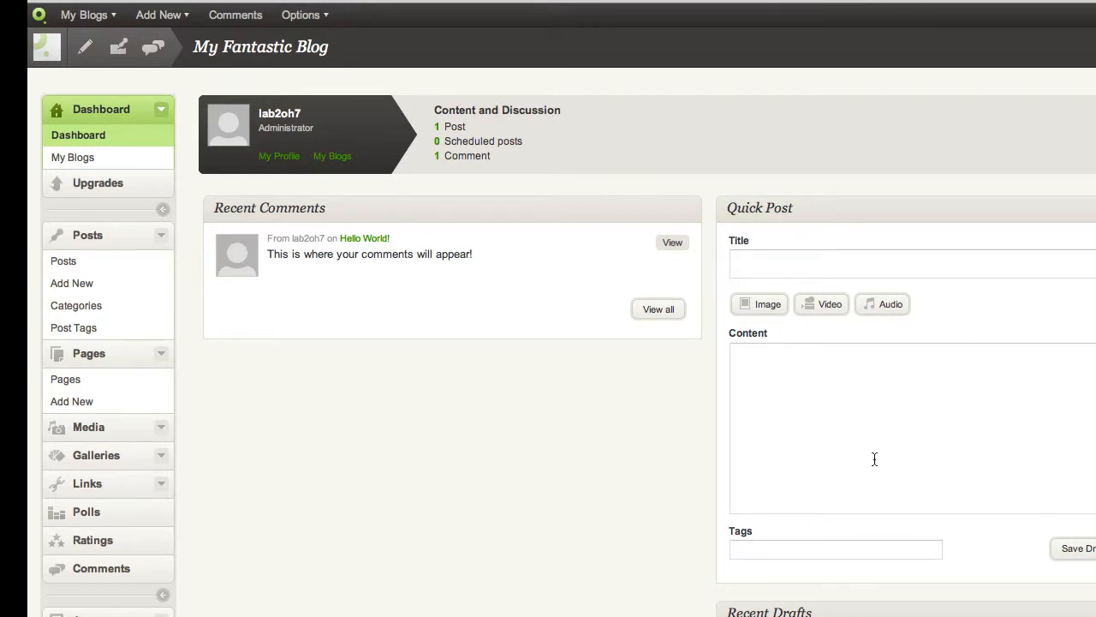
# Start a new post titled "Brand New Post"
pyautogui.click(64, 263)
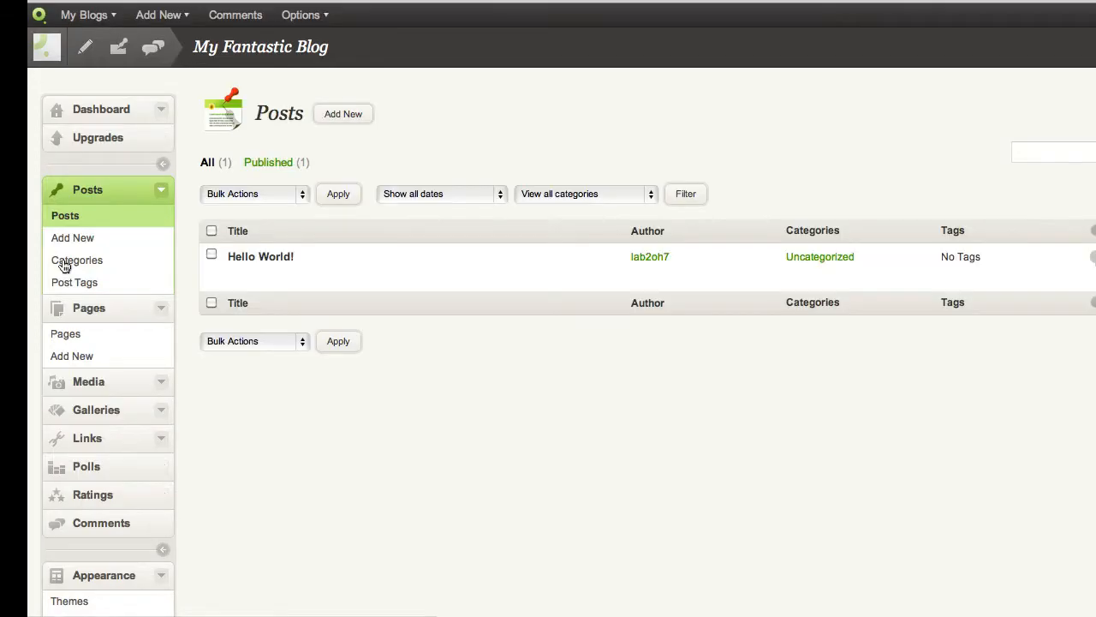
pyautogui.click(332, 115)
pyautogui.write('B')
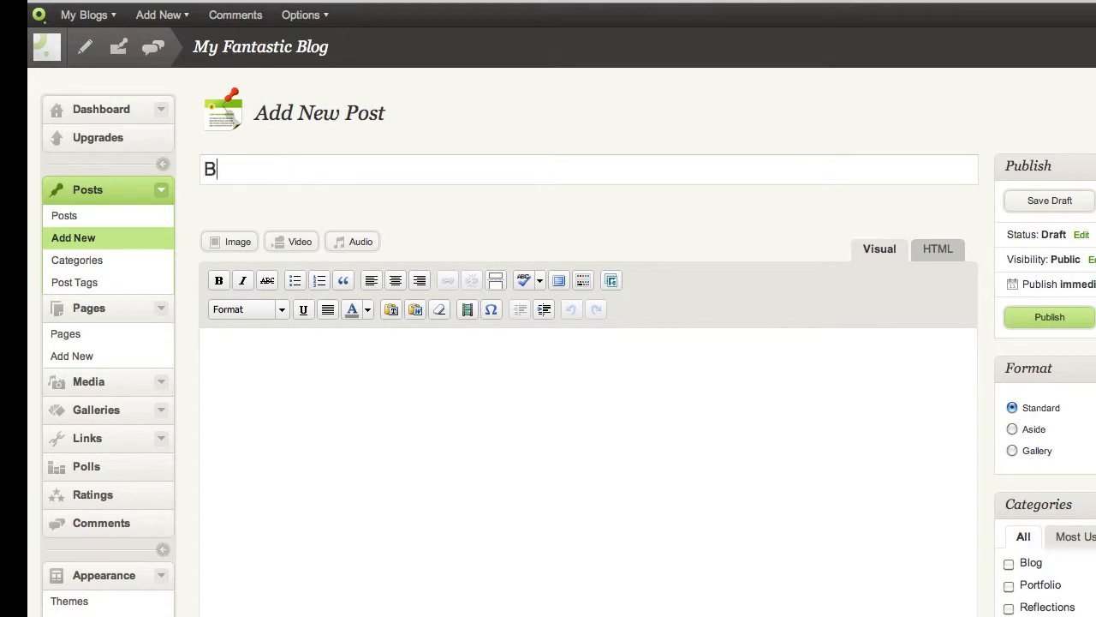
pyautogui.write('rand New Pos')
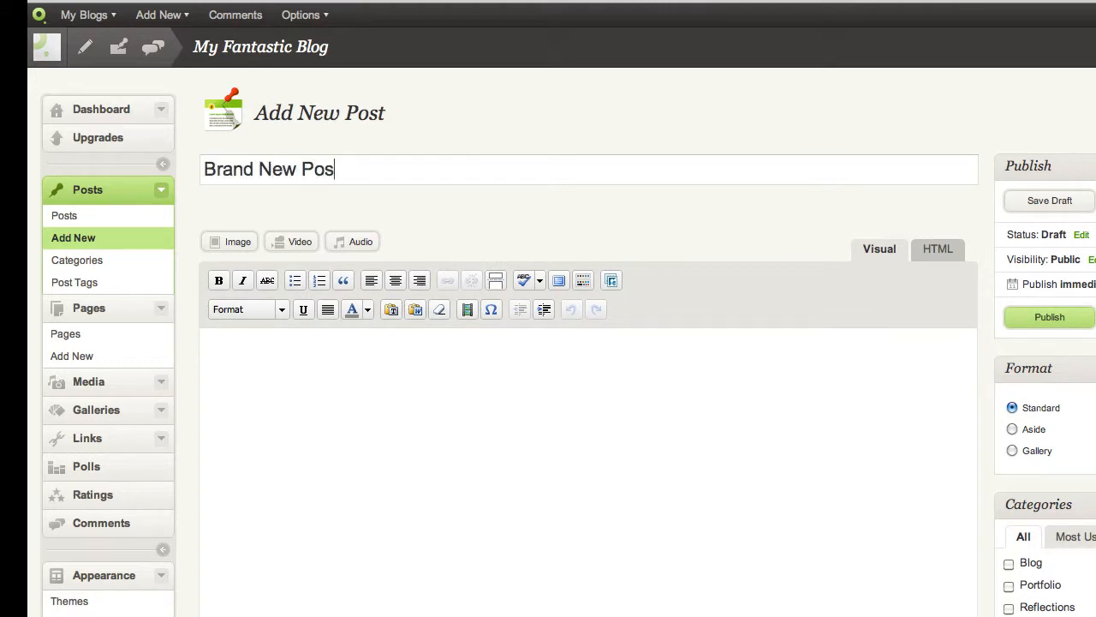
pyautogui.write('t')
# Write "Some words for my new blog." as the post's body text
pyautogui.click(335, 379)
pyautogui.write('Sh')
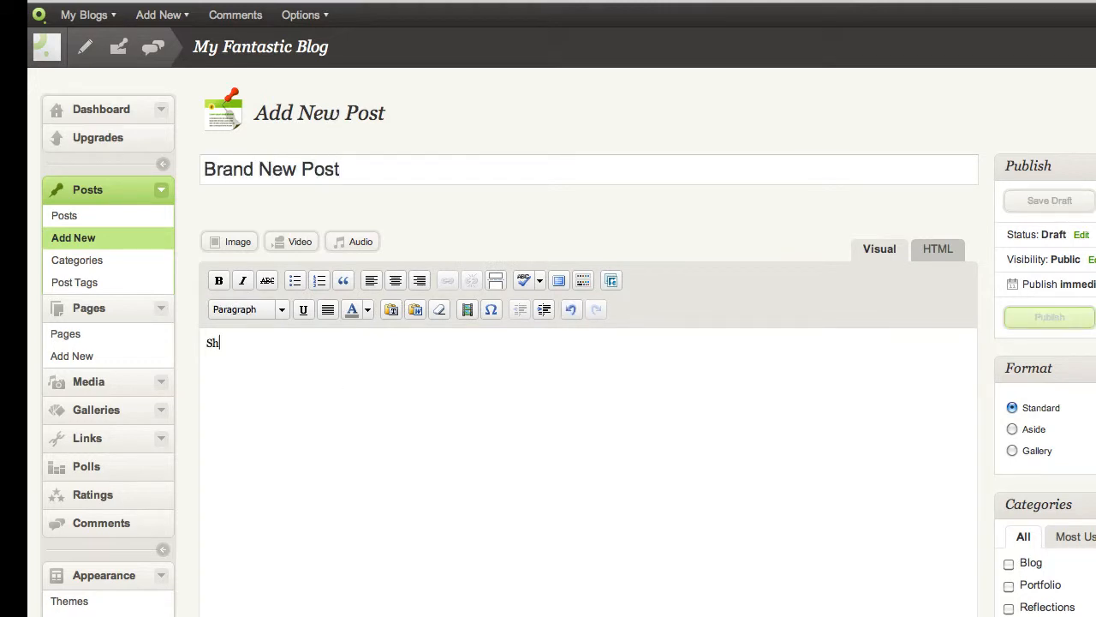
pyautogui.press('BackSpace')
pyautogui.write('ome words ')
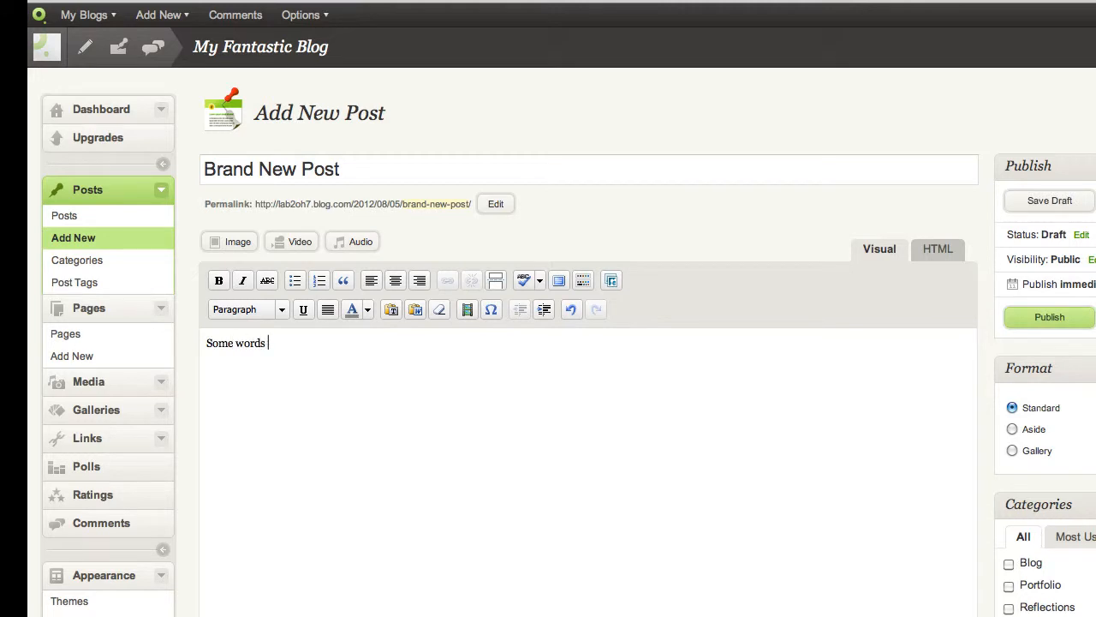
pyautogui.write('for my new blog.')
# Upload the image il_fullxfull.jpeg from the Desktop for placement at the start of the post's text
pyautogui.click(206, 344)
pyautogui.click(231, 241)
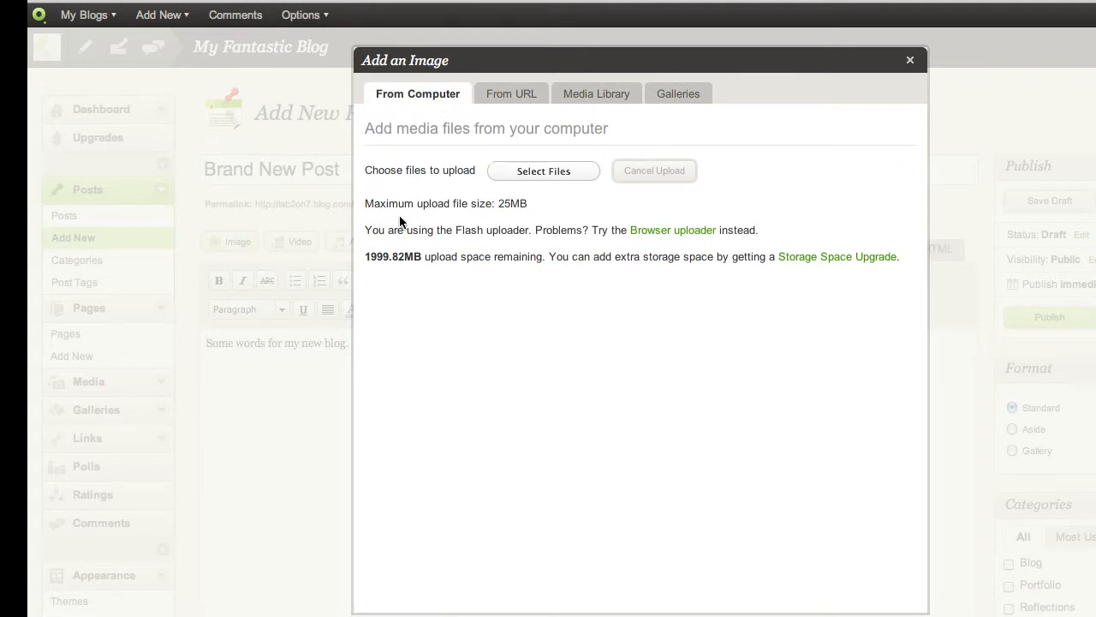
pyautogui.click(553, 170)
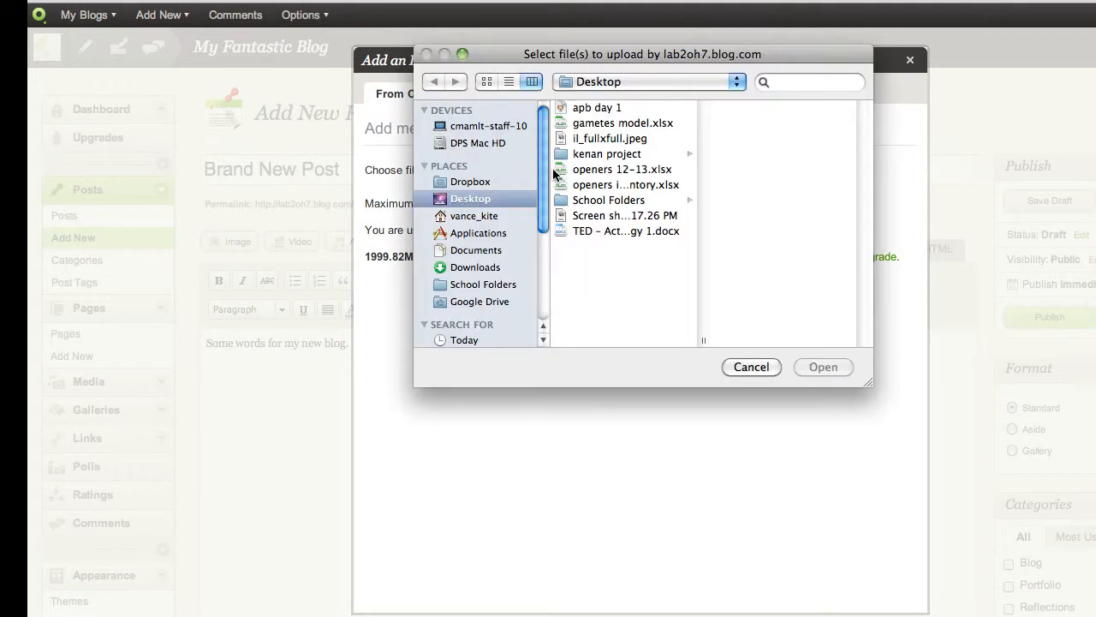
pyautogui.click(579, 140)
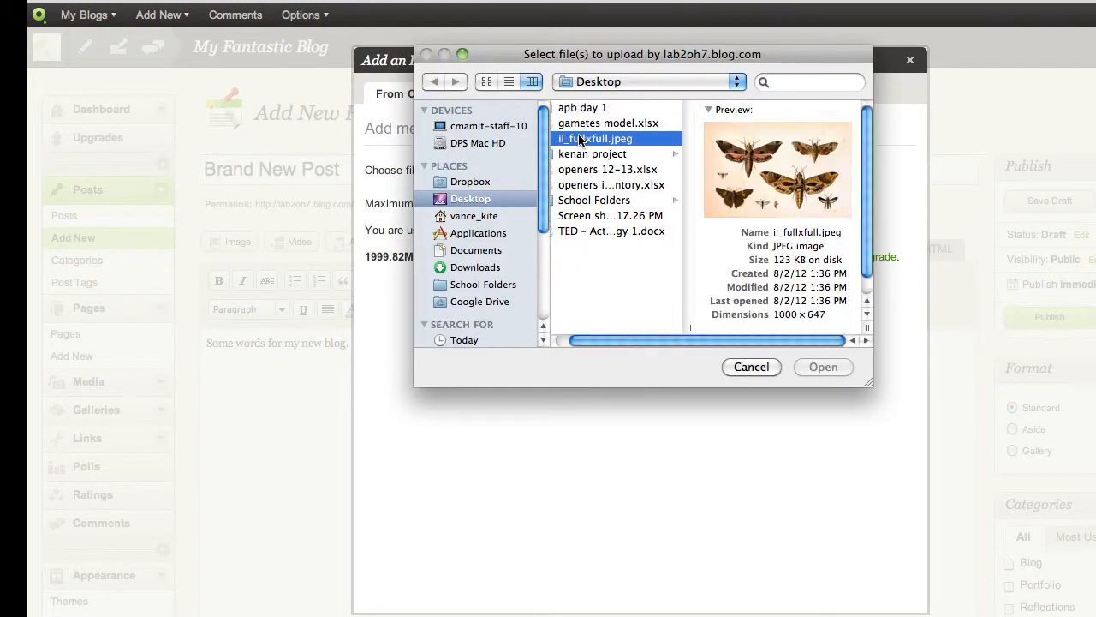
pyautogui.click(821, 367)
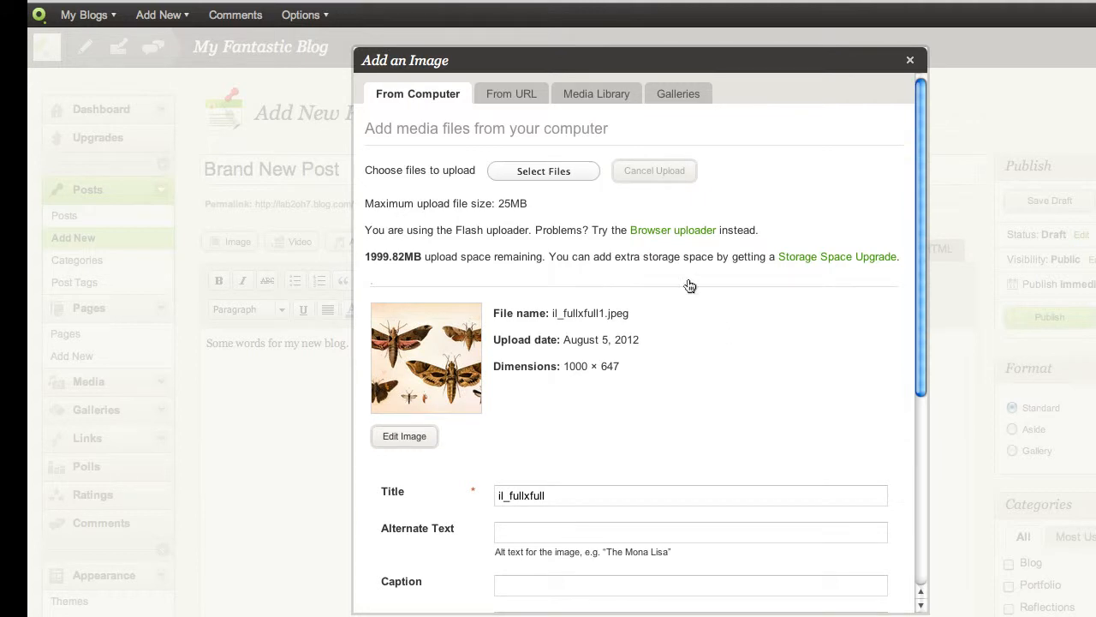
# Change the title of the uploaded il_fullxfull image in the Media Library to "Moths"
pyautogui.click(599, 94)
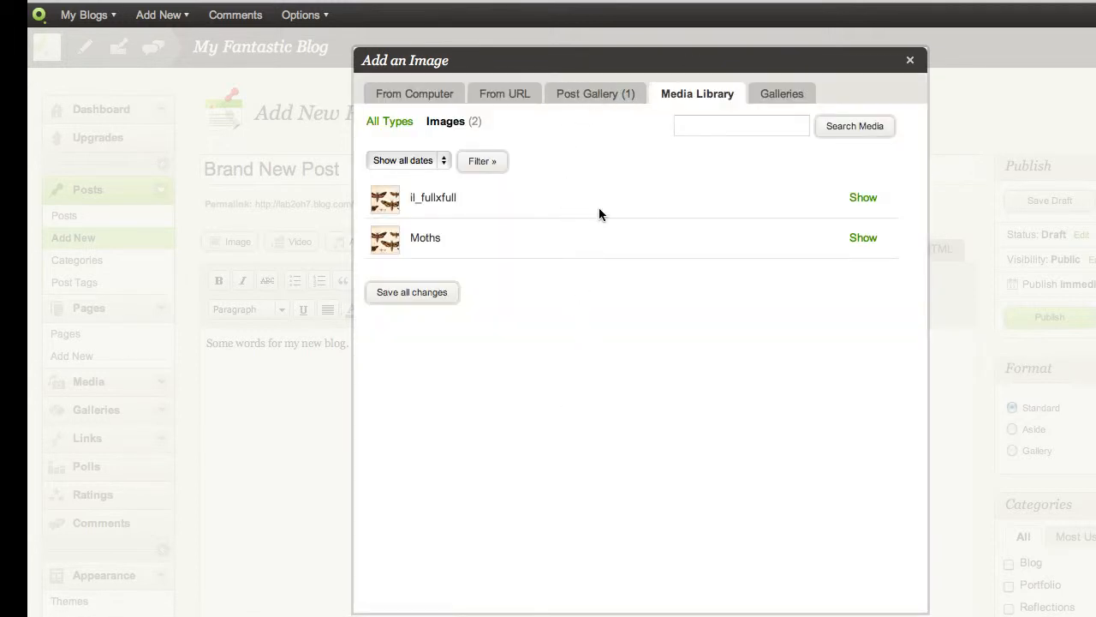
pyautogui.click(443, 101)
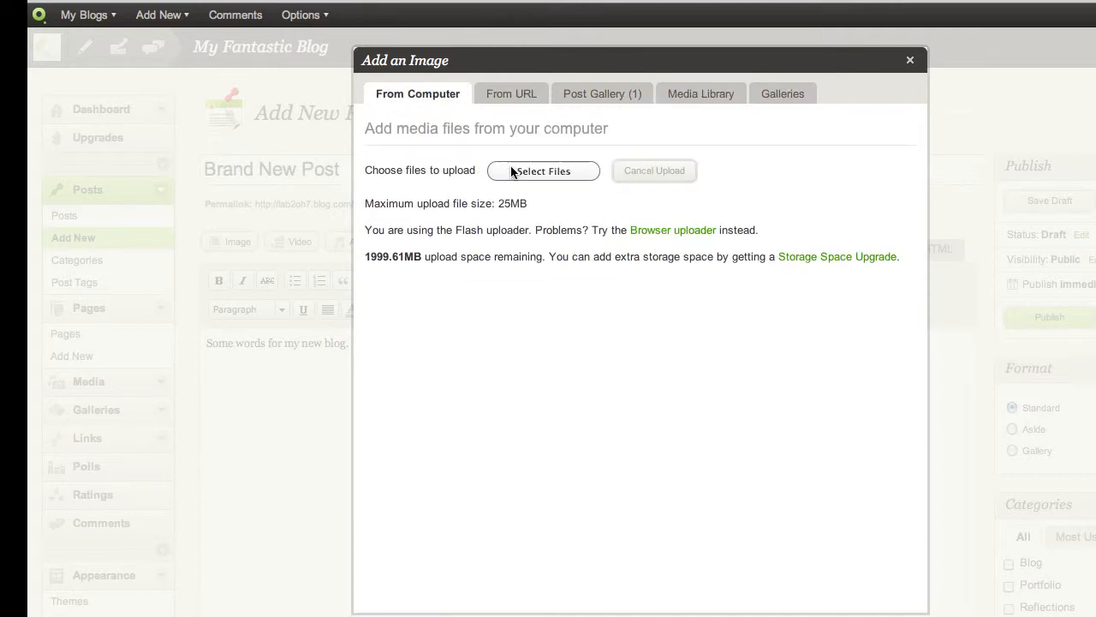
pyautogui.click(689, 95)
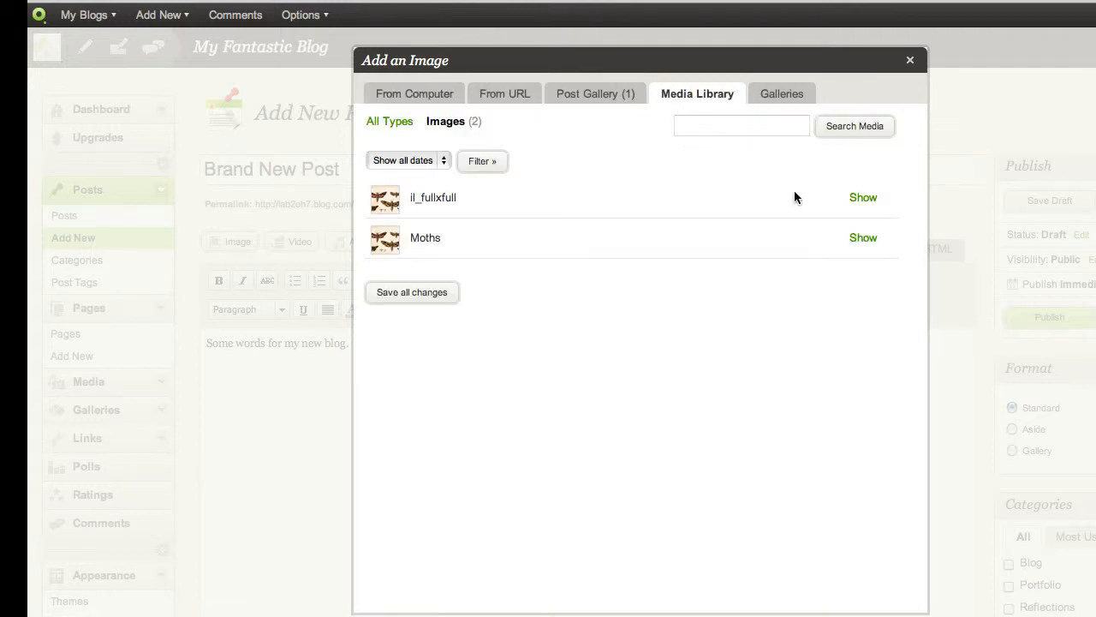
pyautogui.click(857, 197)
pyautogui.scroll(-3, 859, 198)
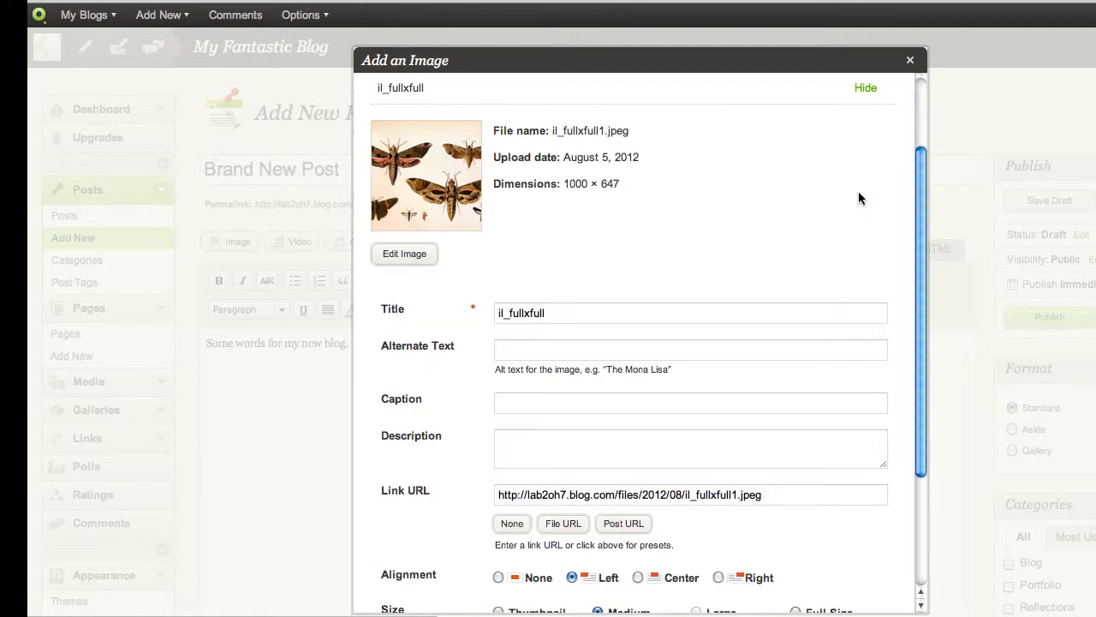
pyautogui.click(668, 313)
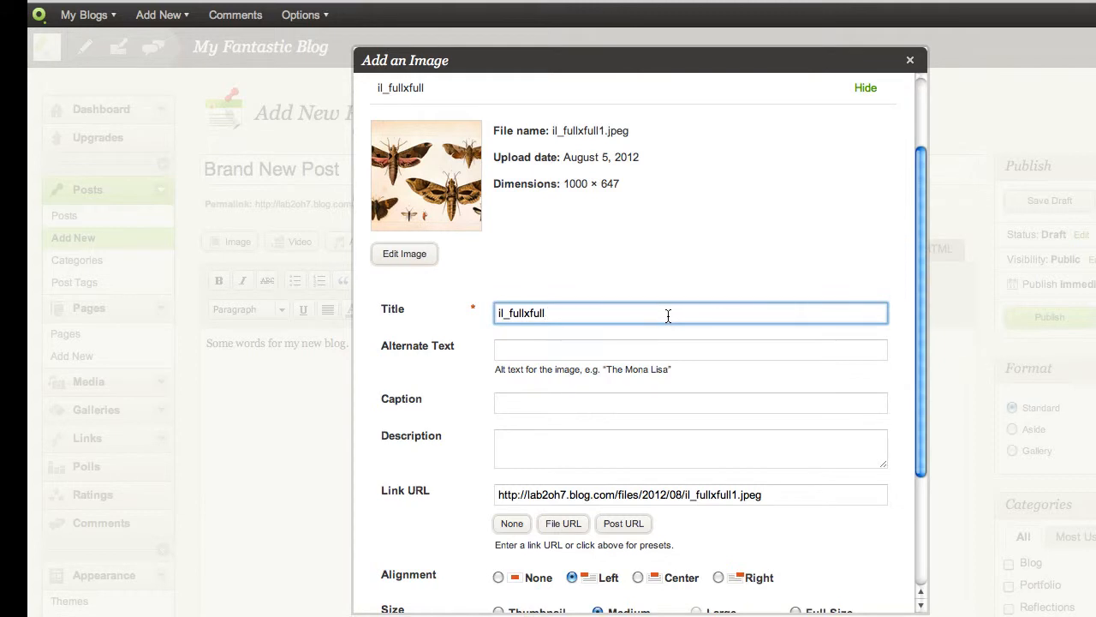
pyautogui.press('BackSpace')
pyautogui.press('BackSpace')
pyautogui.press('BackSpace')
pyautogui.press('BackSpace')
pyautogui.press('BackSpace')
pyautogui.press('BackSpace')
pyautogui.press('BackSpace')
pyautogui.press('BackSpace')
pyautogui.press('BackSpace')
pyautogui.press('BackSpace')
pyautogui.press('BackSpace')
pyautogui.press('BackSpace')
pyautogui.write('M')
# Make the moths image the post's featured image and insert it into the post at medium size, aligned left
pyautogui.scroll(-5, 584, 406)
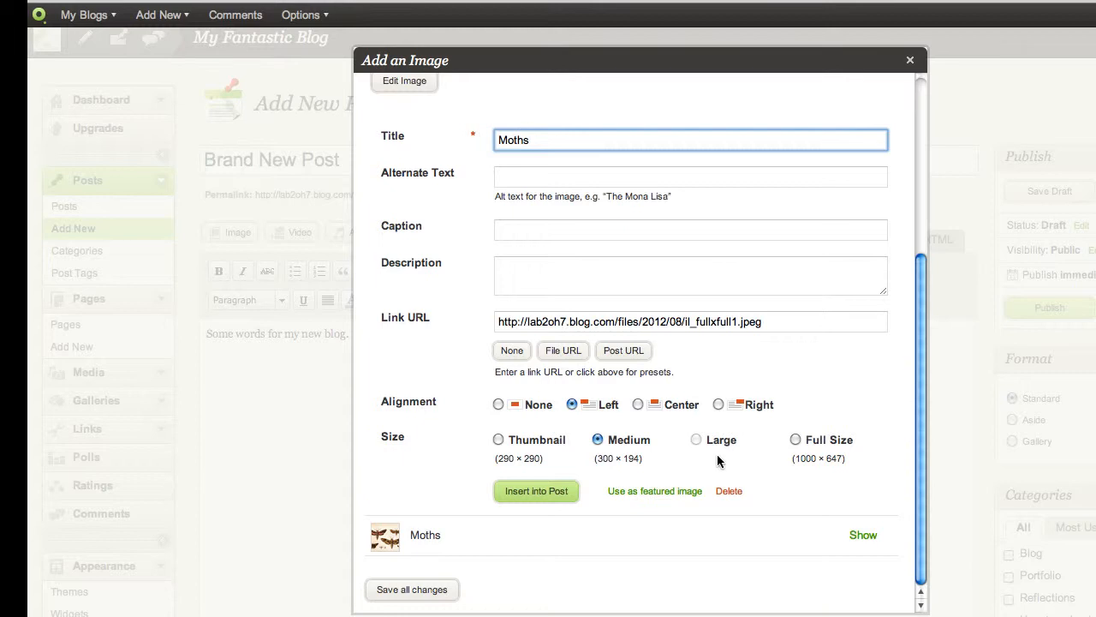
pyautogui.click(636, 493)
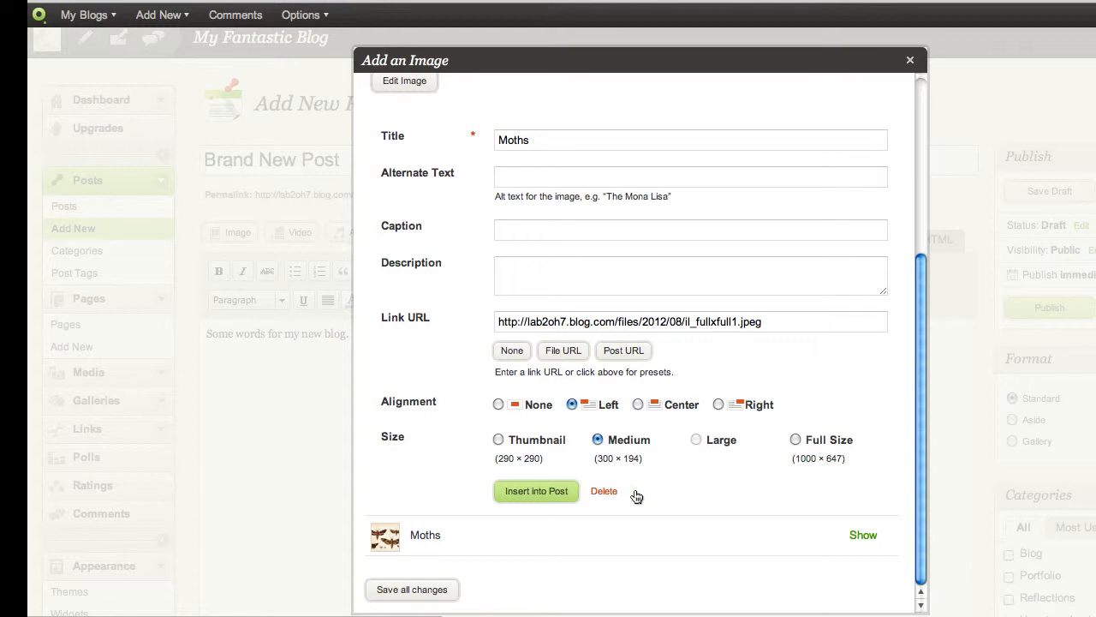
pyautogui.click(558, 492)
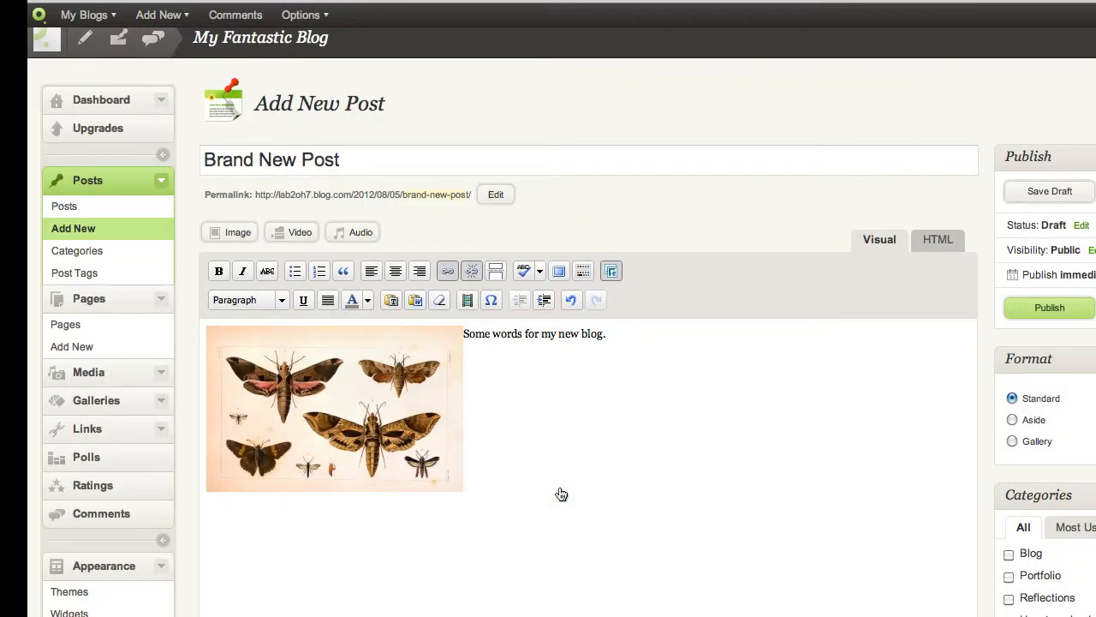
# Assign the post to the Reflections category and check its tag, sharing and featured image settings
pyautogui.scroll(-2, 560, 491)
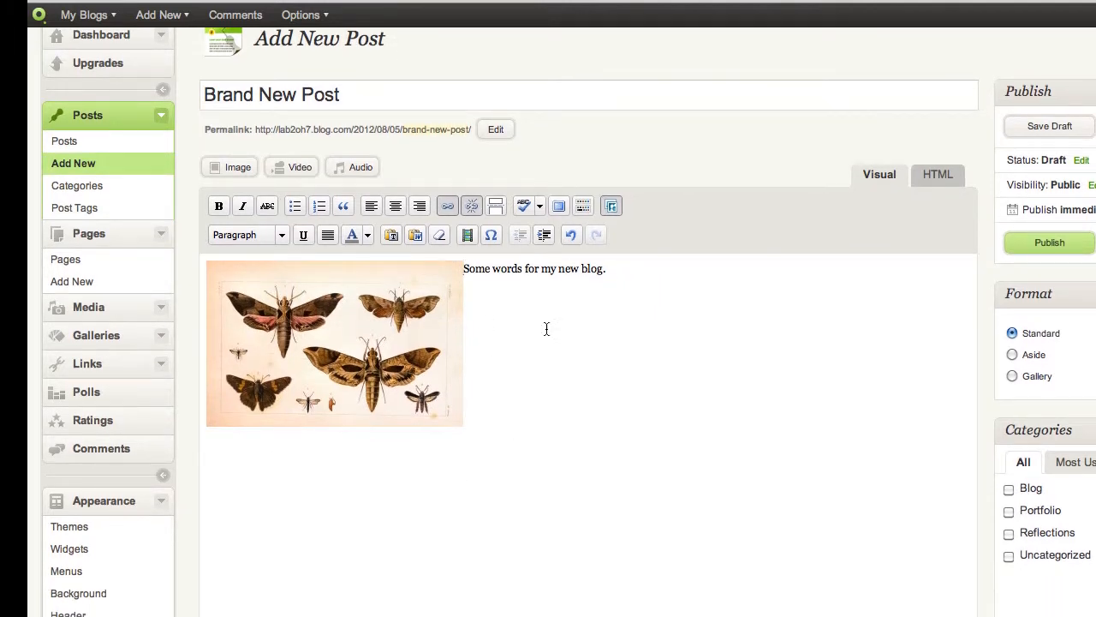
pyautogui.scroll(-3, 557, 432)
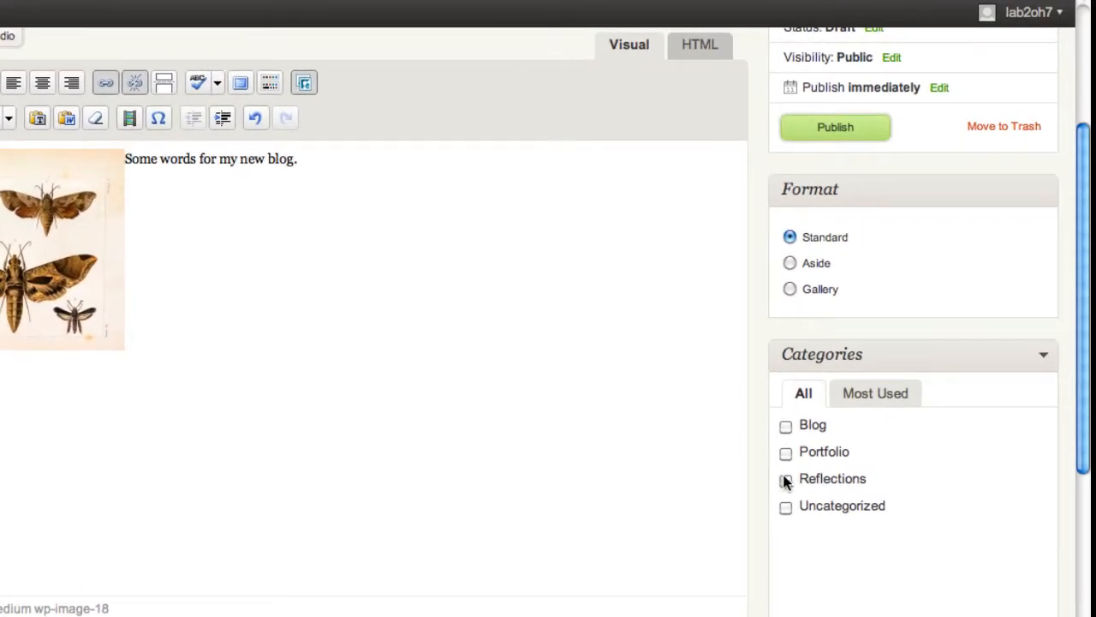
pyautogui.click(960, 418)
pyautogui.scroll(-5, 786, 482)
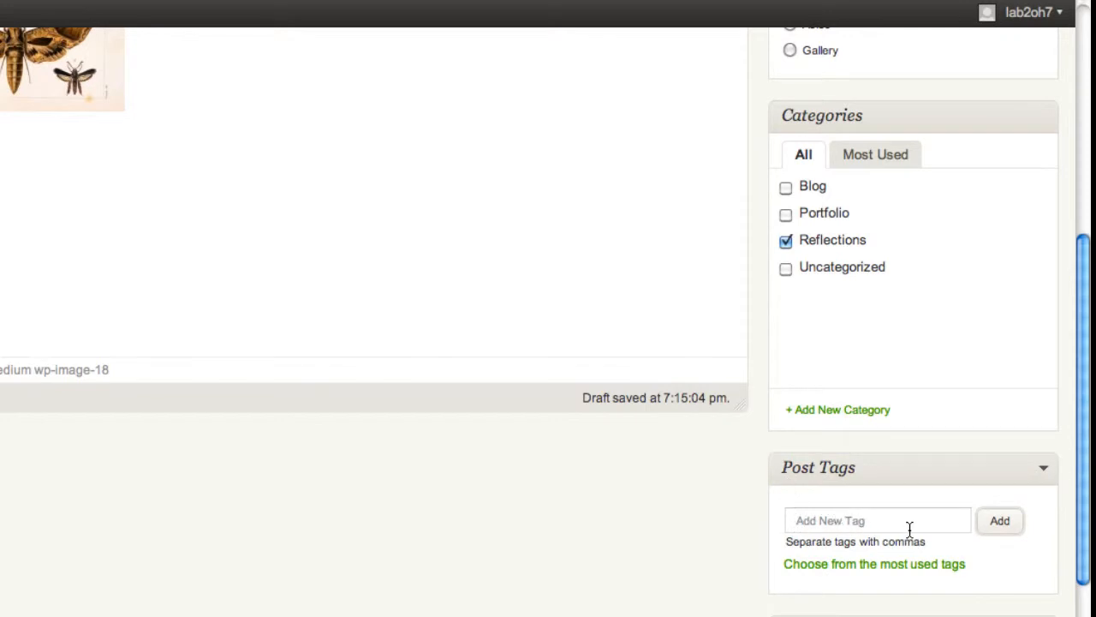
pyautogui.scroll(-6, 910, 528)
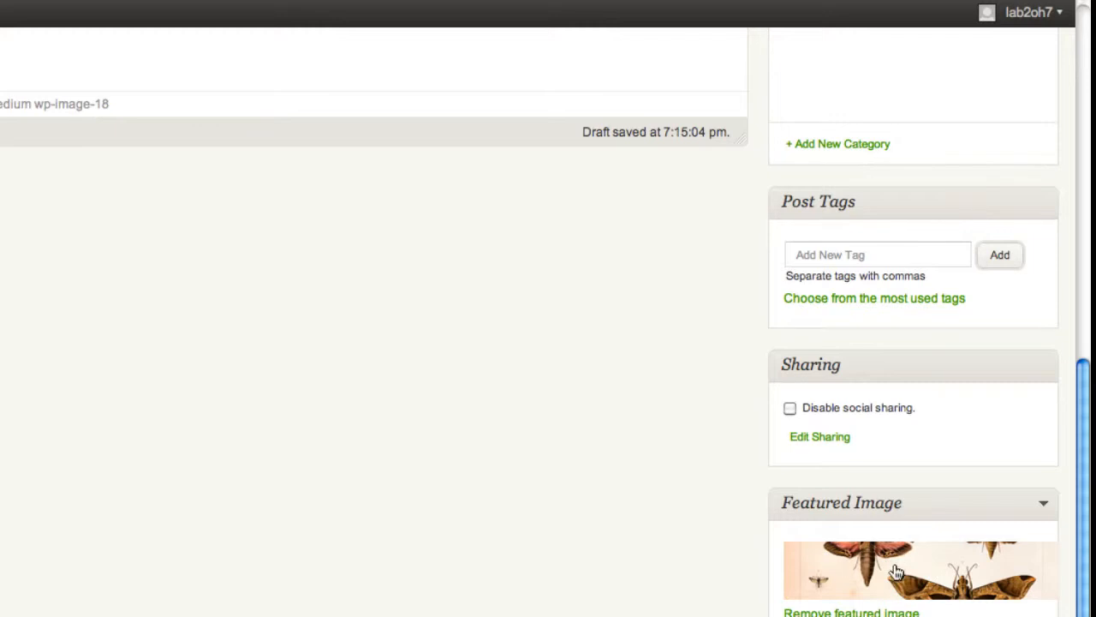
# Preview the post with its header and image, and return to the post editor
pyautogui.scroll(15, 891, 576)
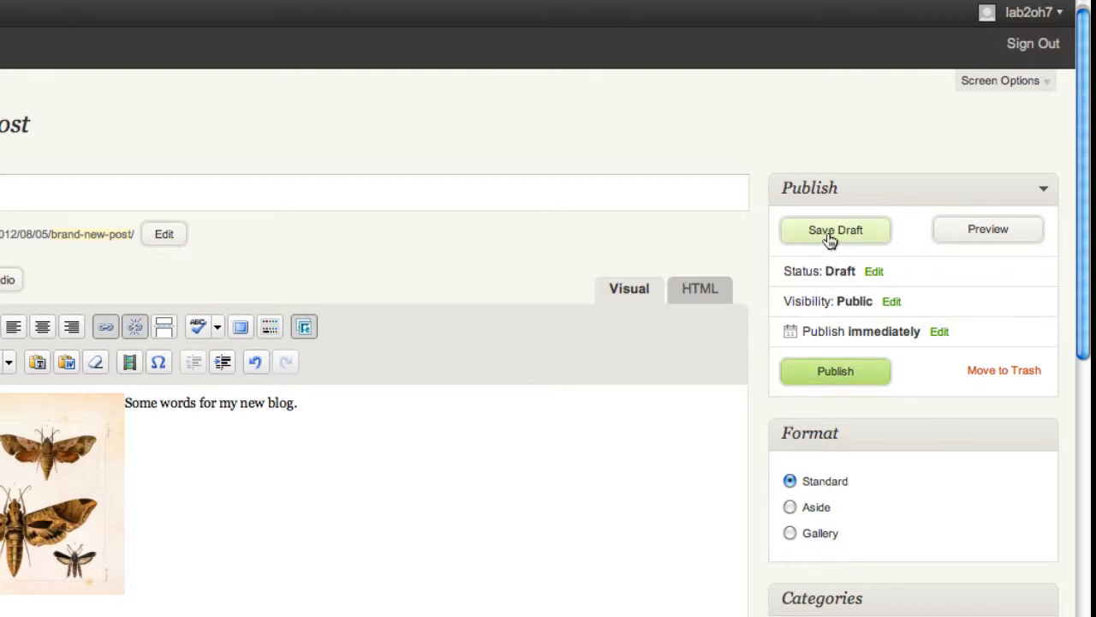
pyautogui.click(956, 233)
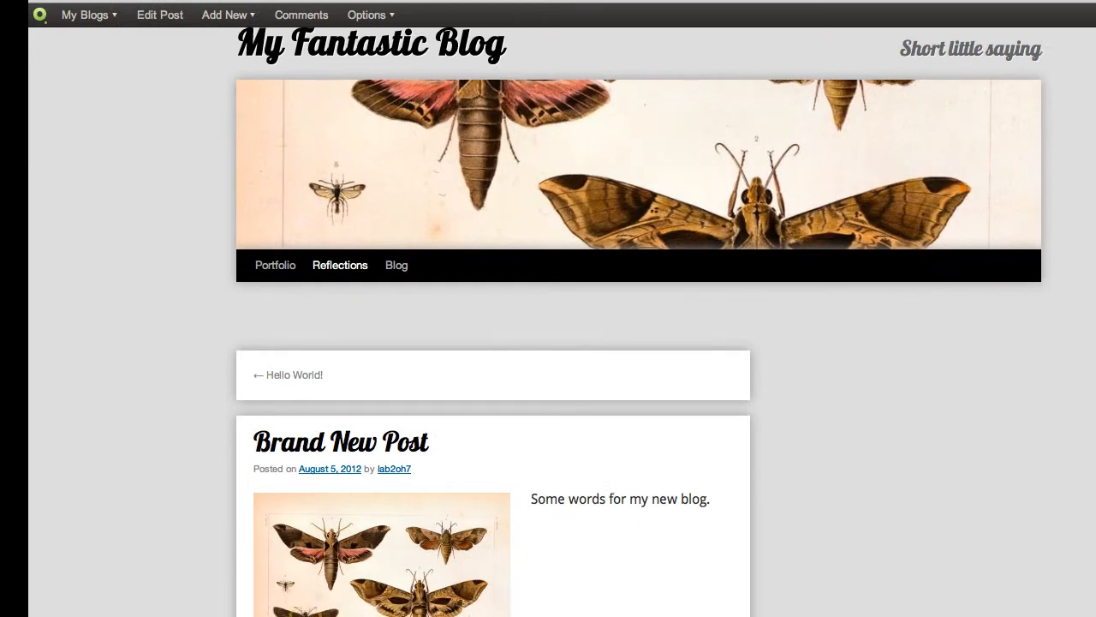
pyautogui.scroll(-3, 639, 322)
pyautogui.scroll(1, 639, 322)
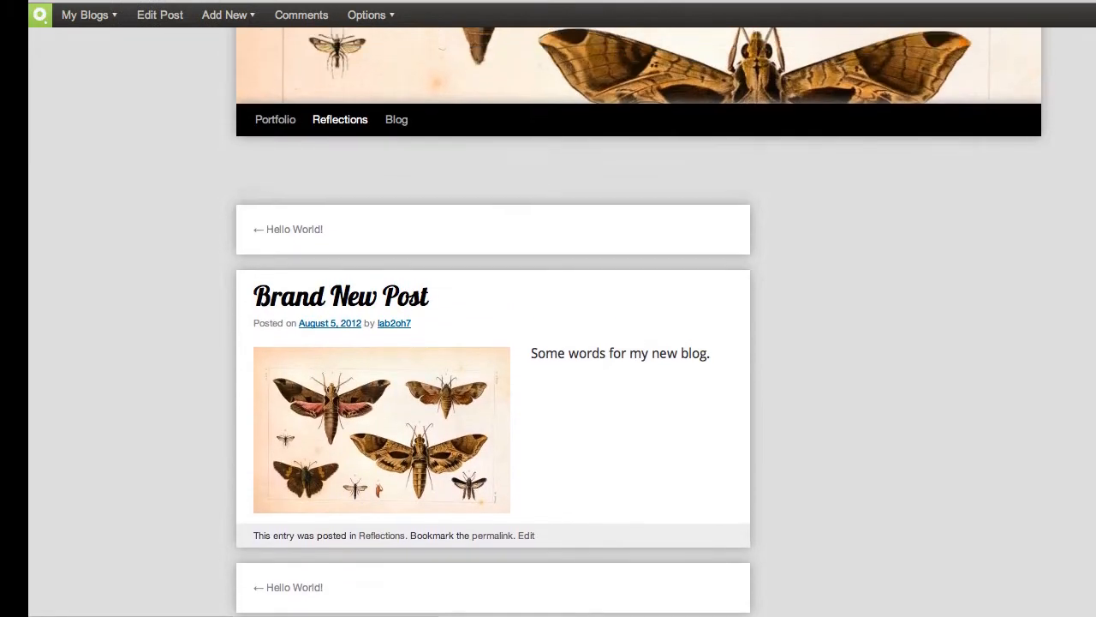
pyautogui.scroll(2, 639, 322)
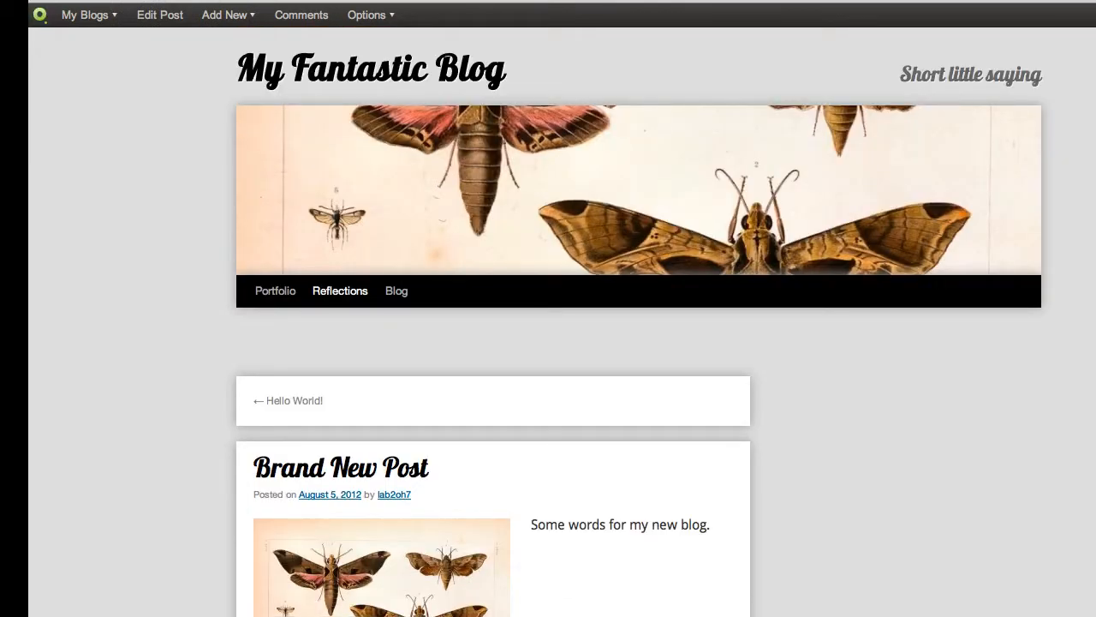
pyautogui.press('super+w')
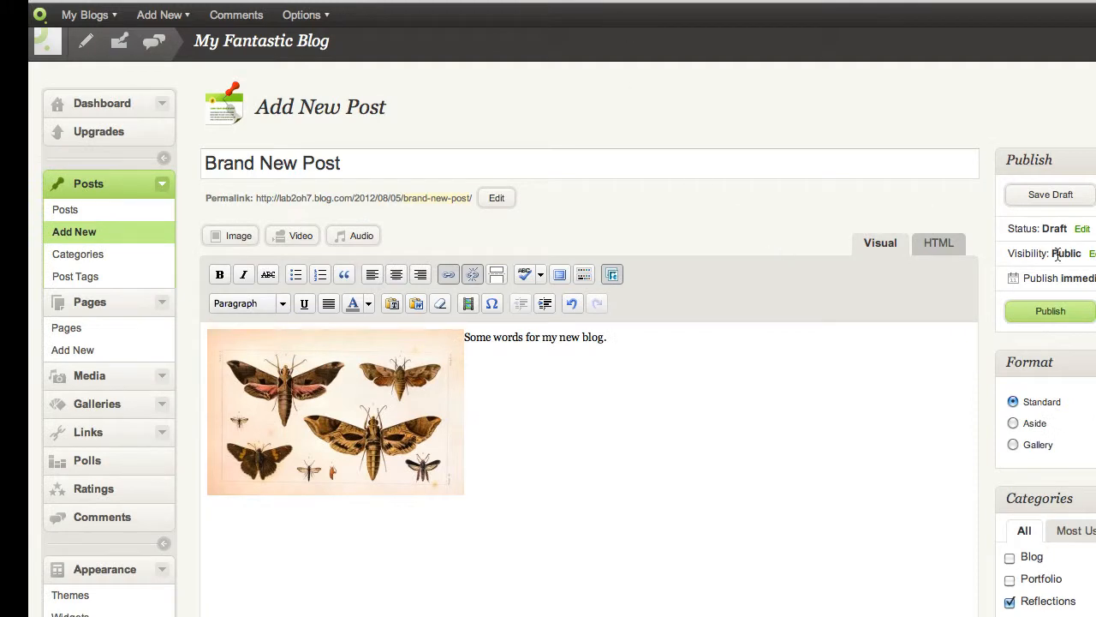
# Publish the post and view it on the live blog's home page
pyautogui.click(1041, 311)
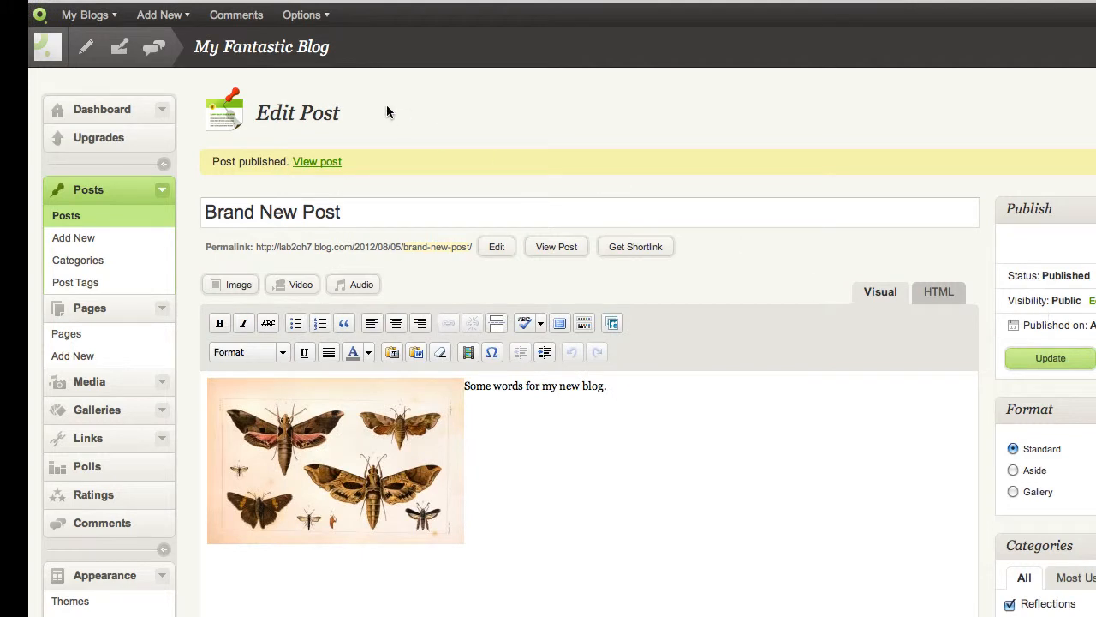
pyautogui.click(49, 50)
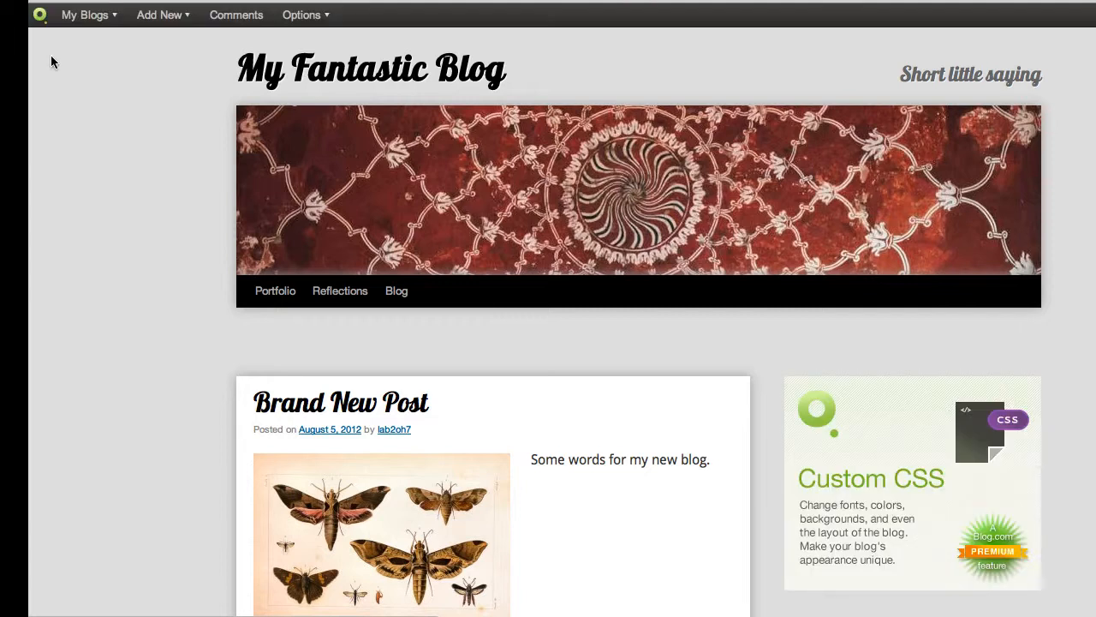
pyautogui.scroll(-5, 71, 206)
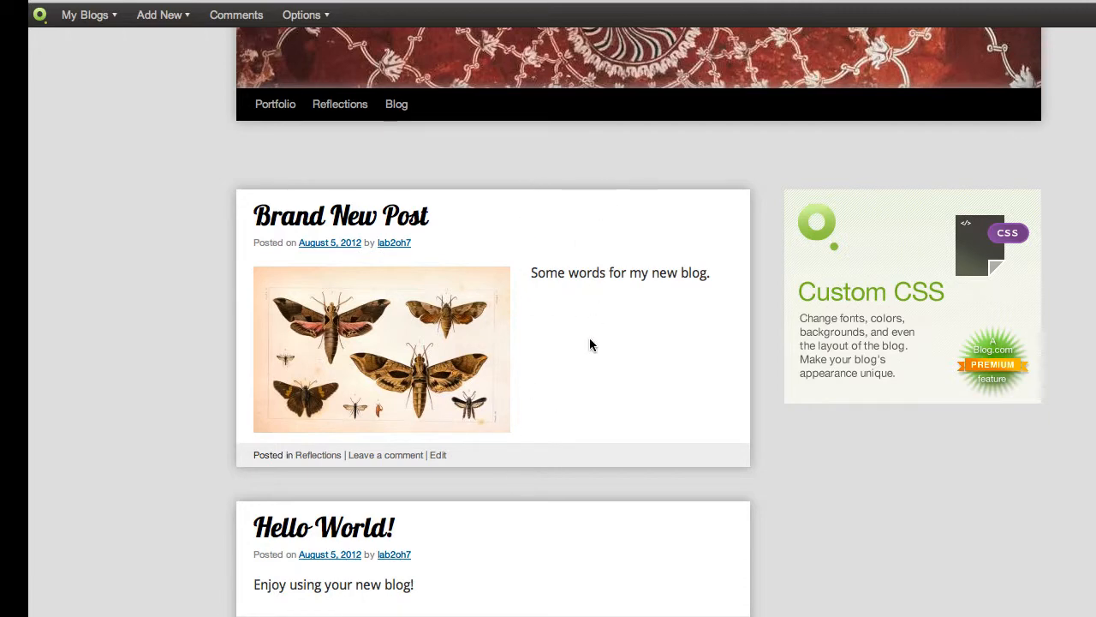
pyautogui.scroll(3, 589, 344)
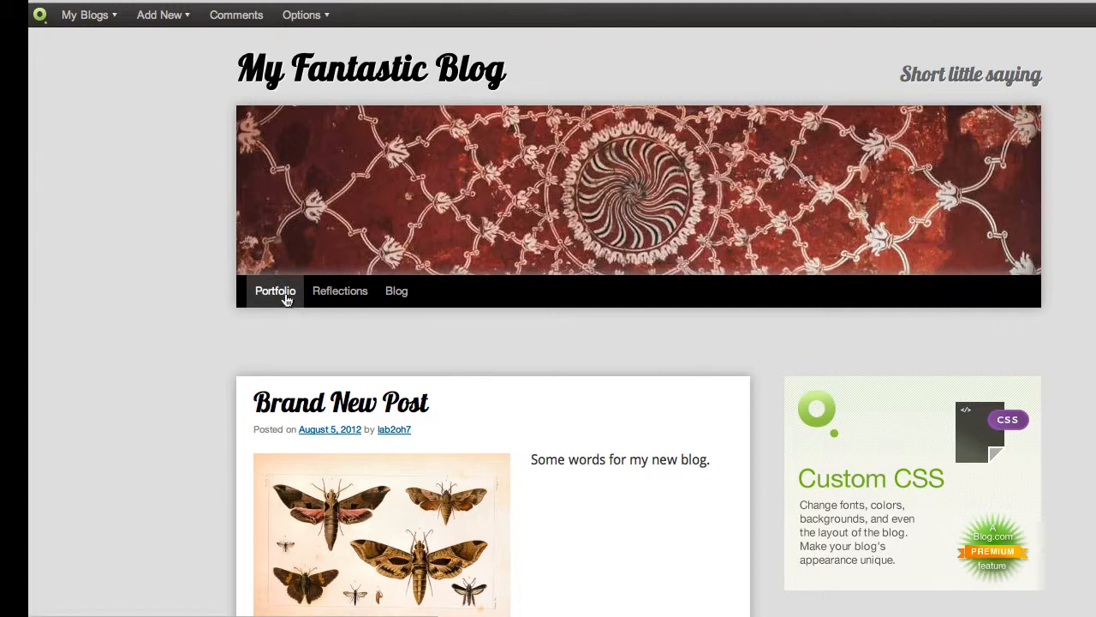
# Check the Portfolio and Reflections category pages on the live blog and open the new post from Reflections
pyautogui.click(275, 291)
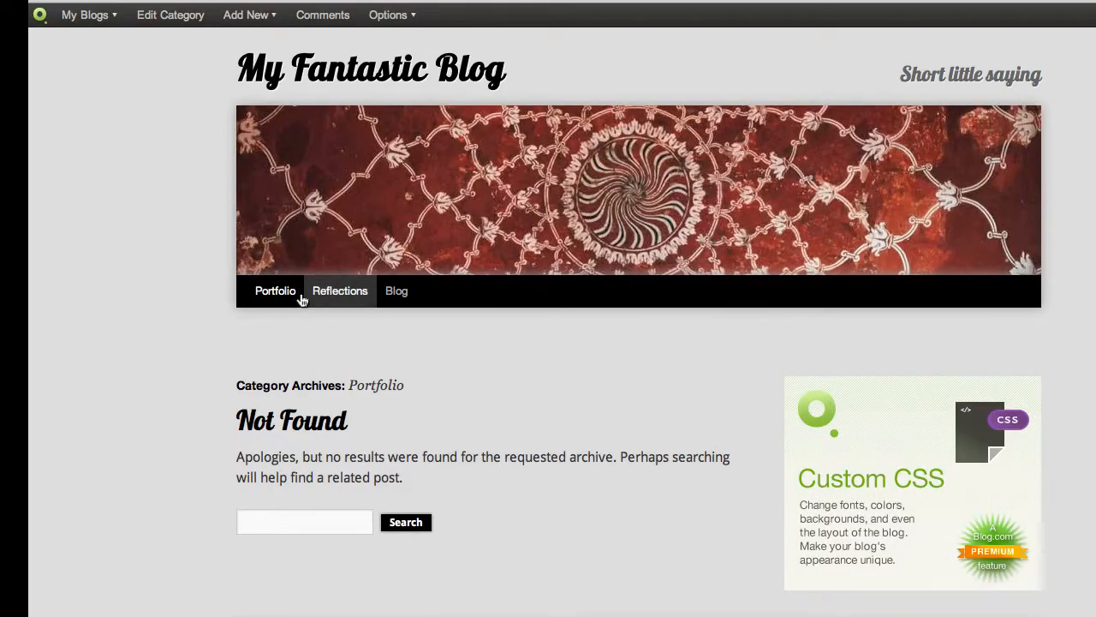
pyautogui.click(324, 298)
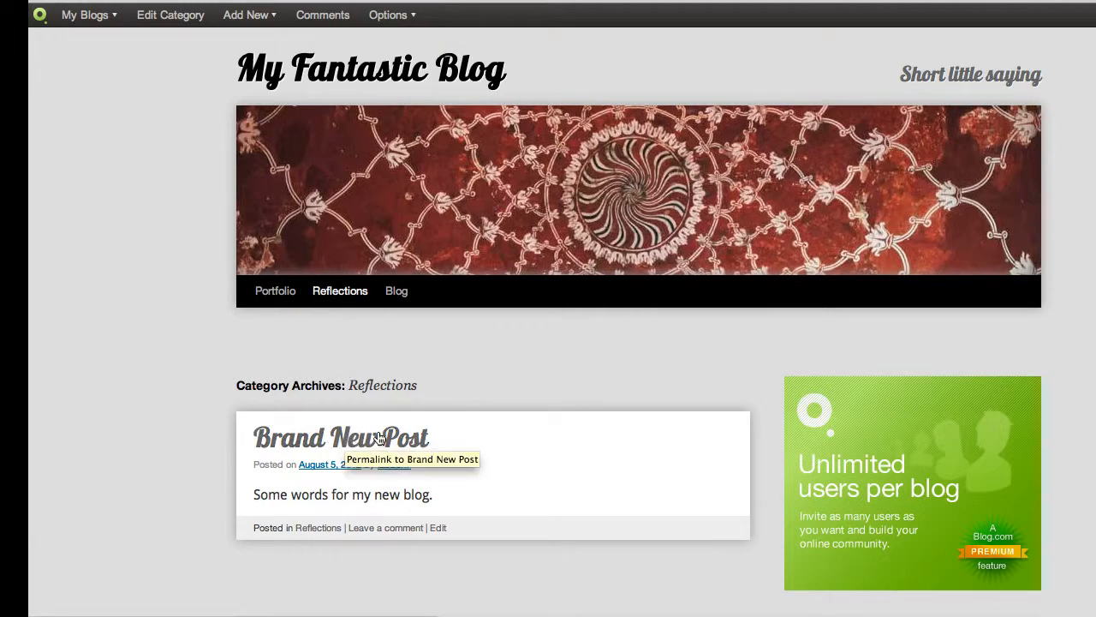
pyautogui.click(381, 439)
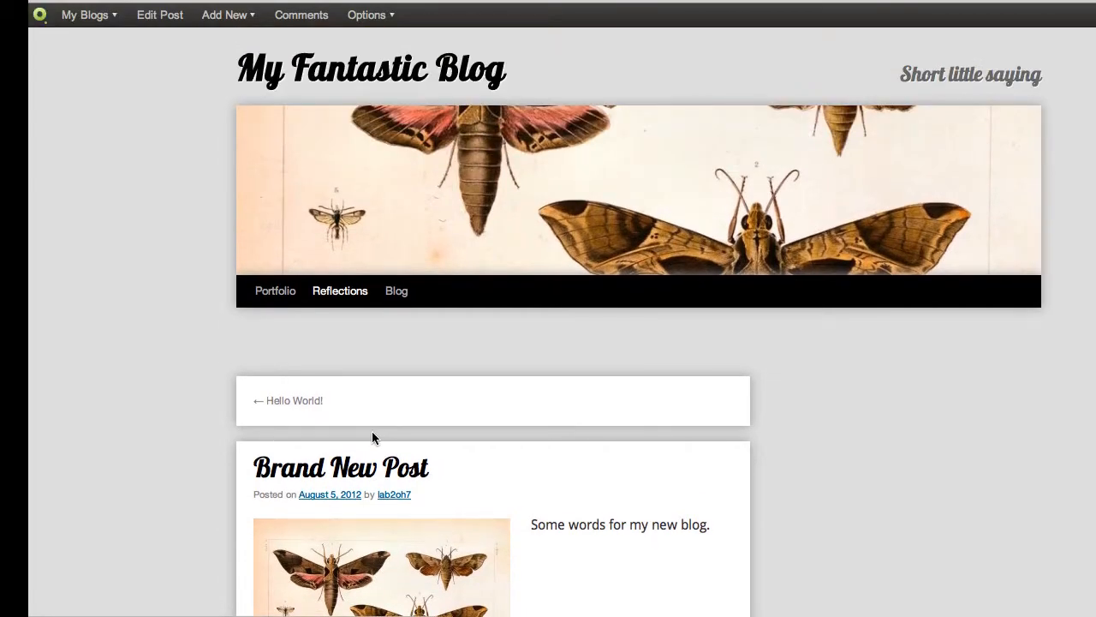
# Create a new page in the blog's dashboard titled "About Me Page" with "Biography" as its body text
pyautogui.moveTo(111, 13)
pyautogui.moveTo(116, 42)
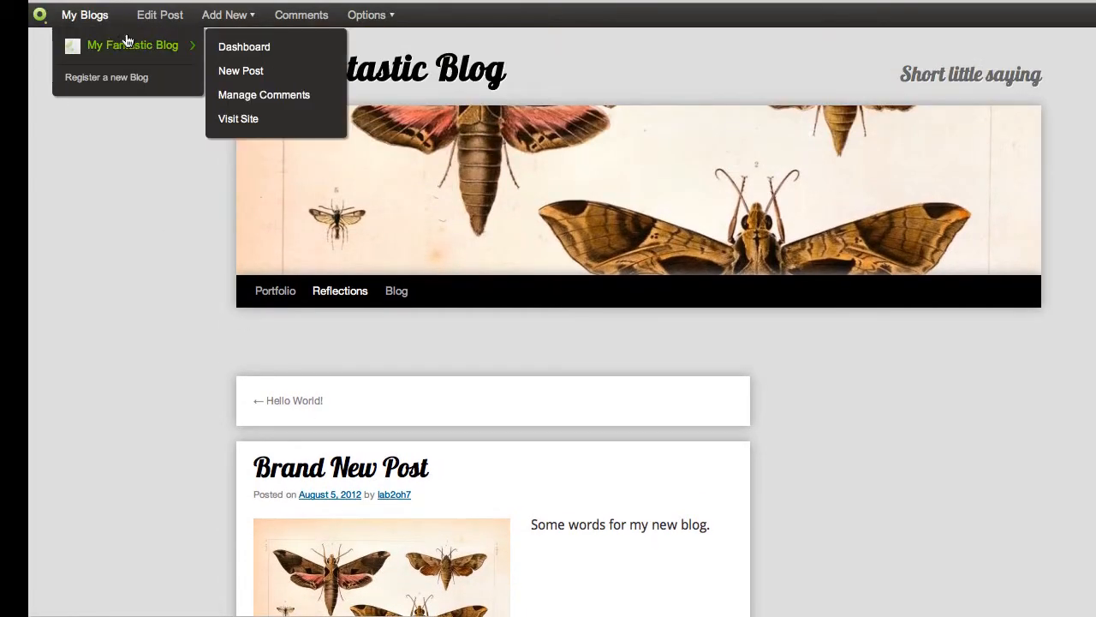
pyautogui.click(225, 53)
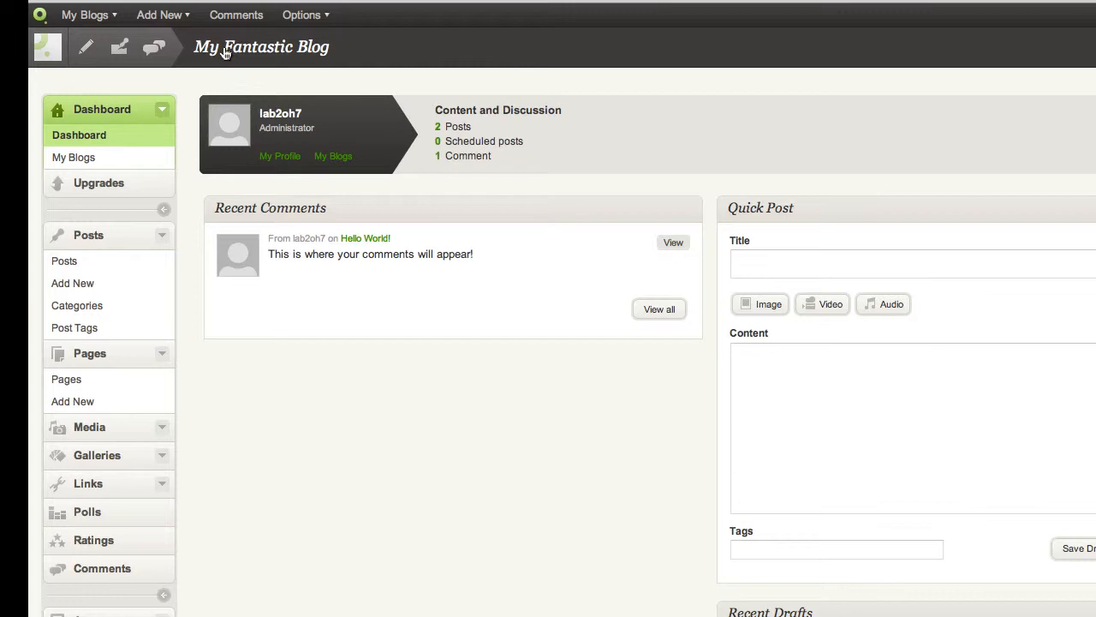
pyautogui.click(100, 354)
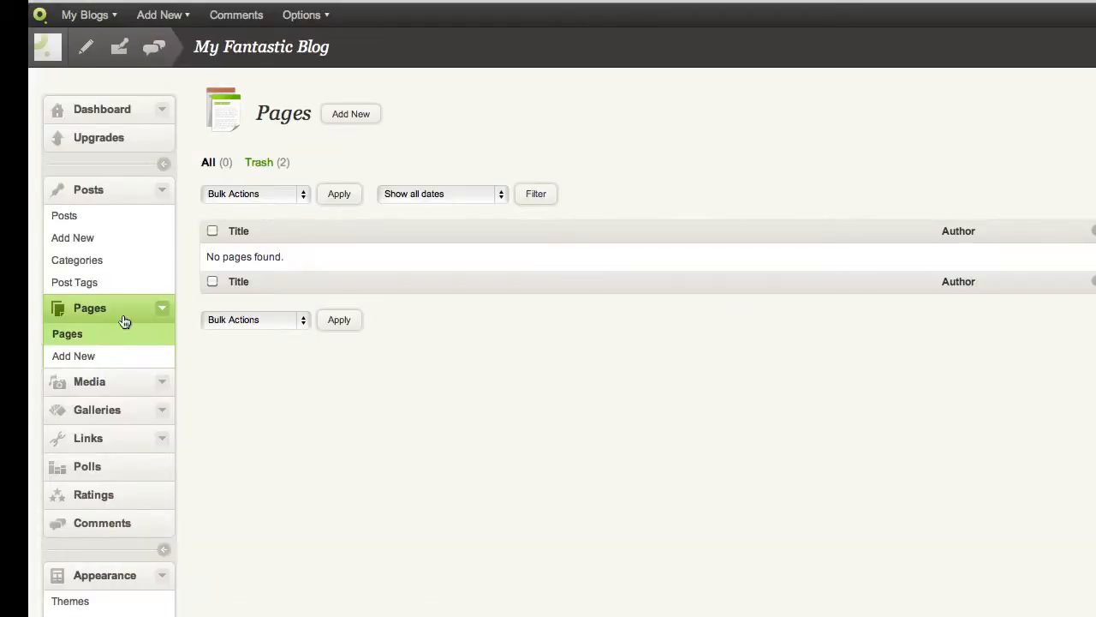
pyautogui.click(352, 120)
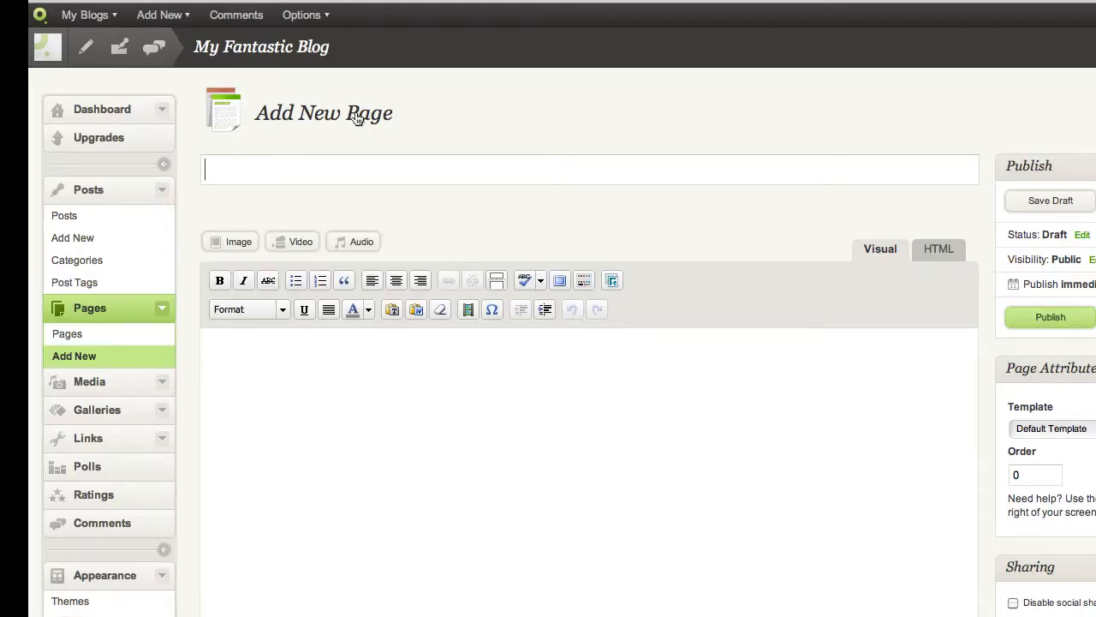
pyautogui.write('About Me')
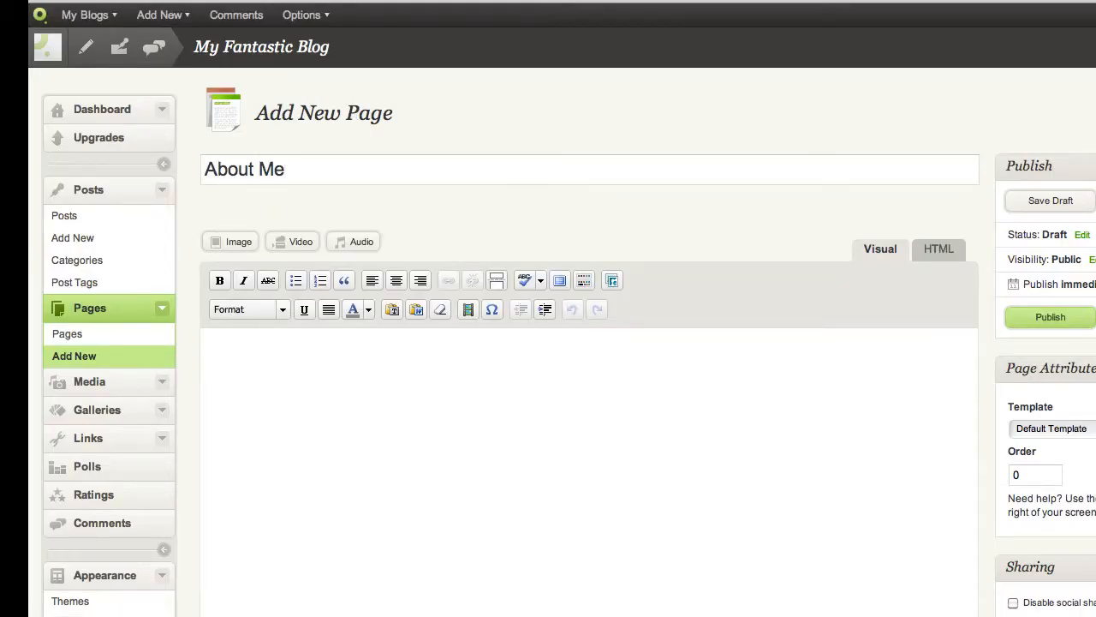
pyautogui.write(' Page')
pyautogui.click(307, 370)
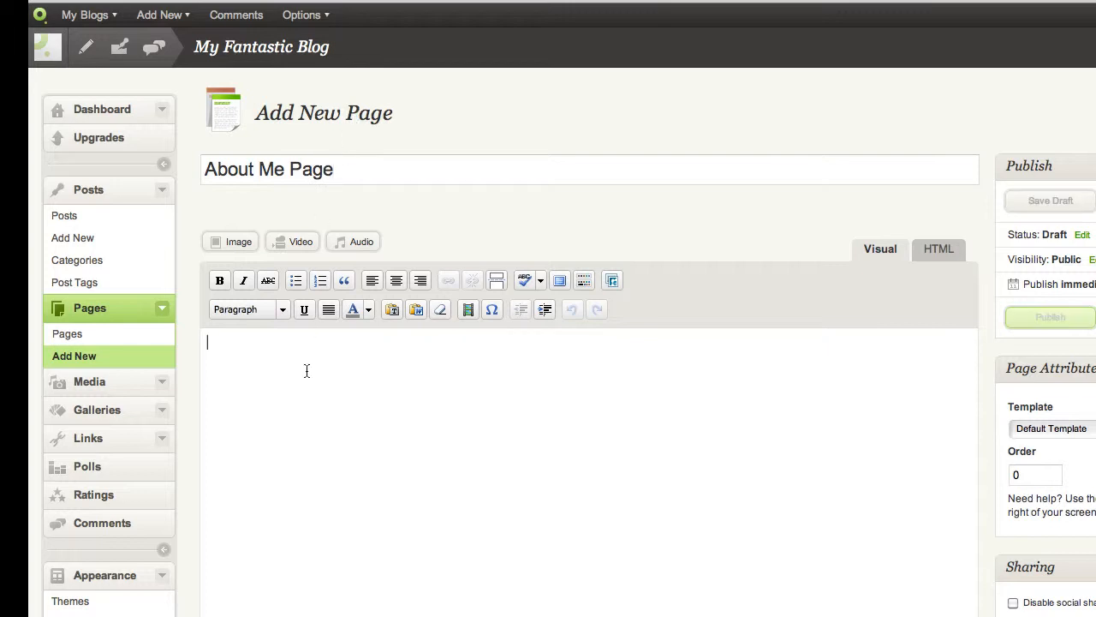
pyautogui.write('Biography')
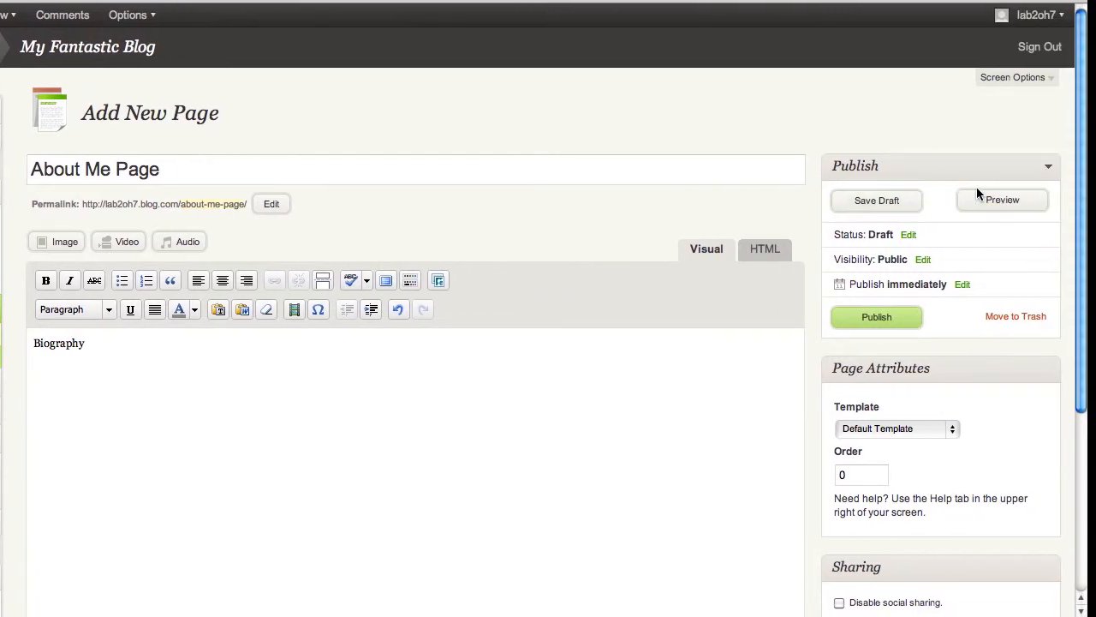
# Publish the About Me Page and add it as an item to the blog's Main menu
pyautogui.click(880, 319)
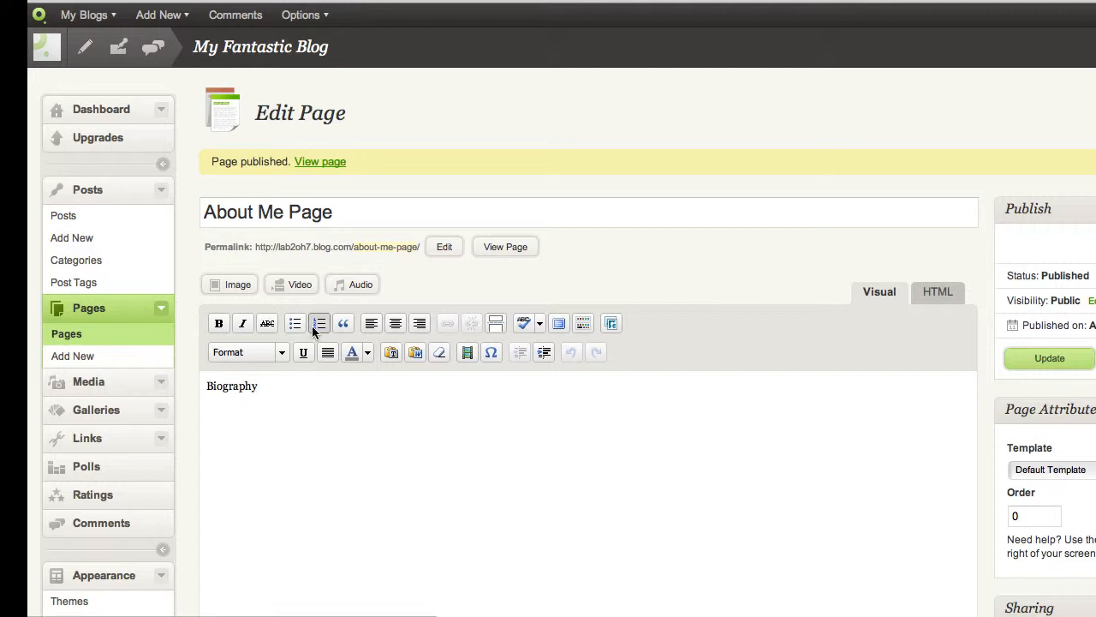
pyautogui.scroll(-5, 314, 328)
pyautogui.scroll(-3, 312, 330)
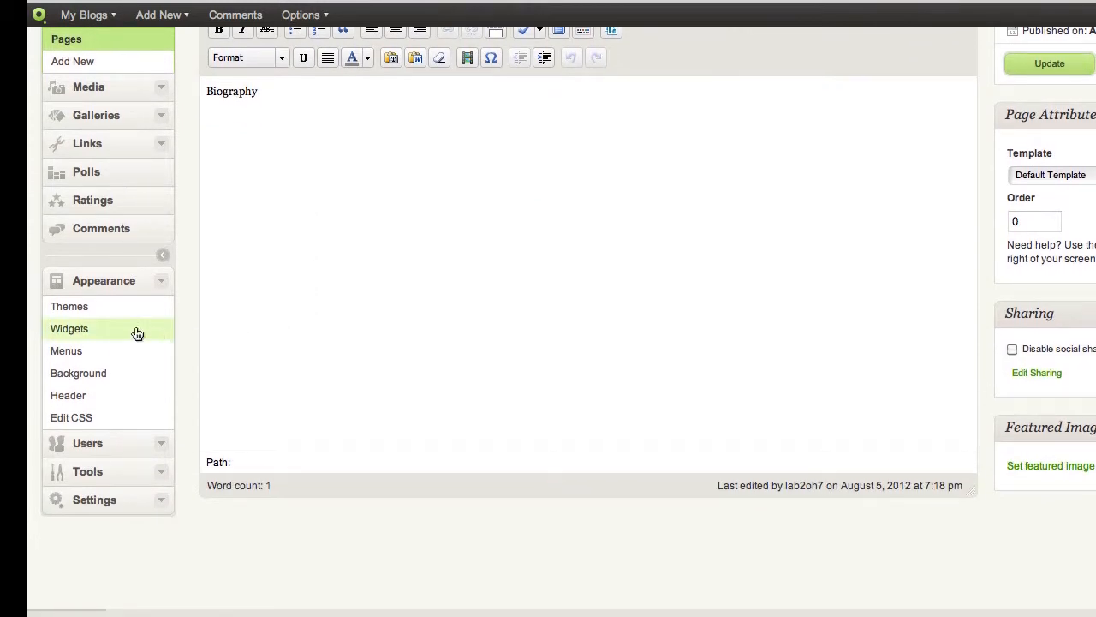
pyautogui.click(80, 353)
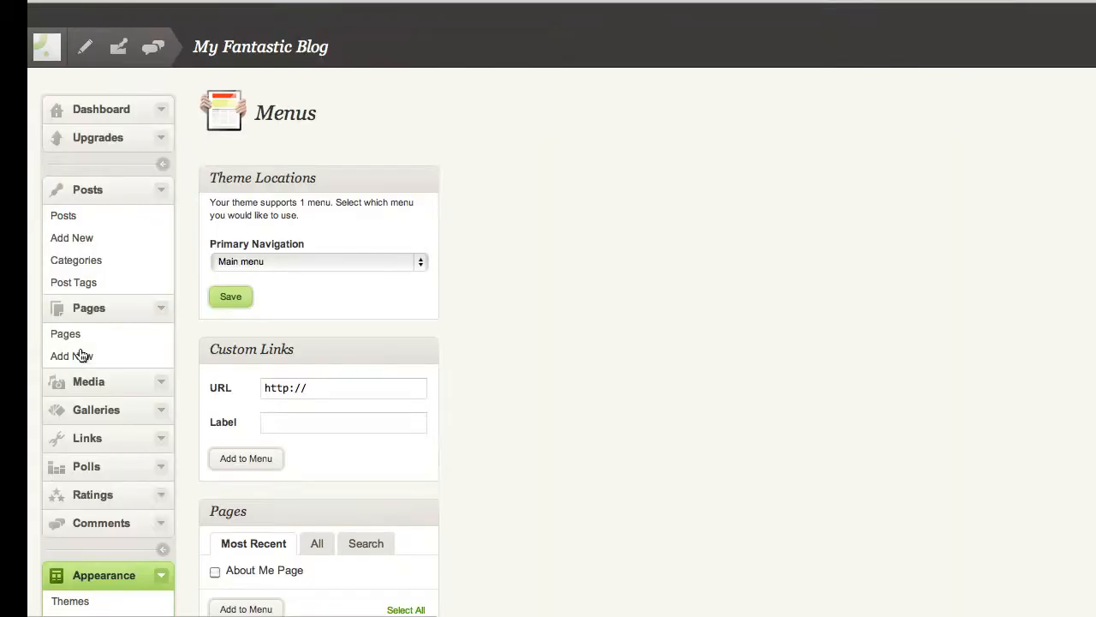
pyautogui.scroll(-5, 304, 351)
pyautogui.scroll(-1, 301, 347)
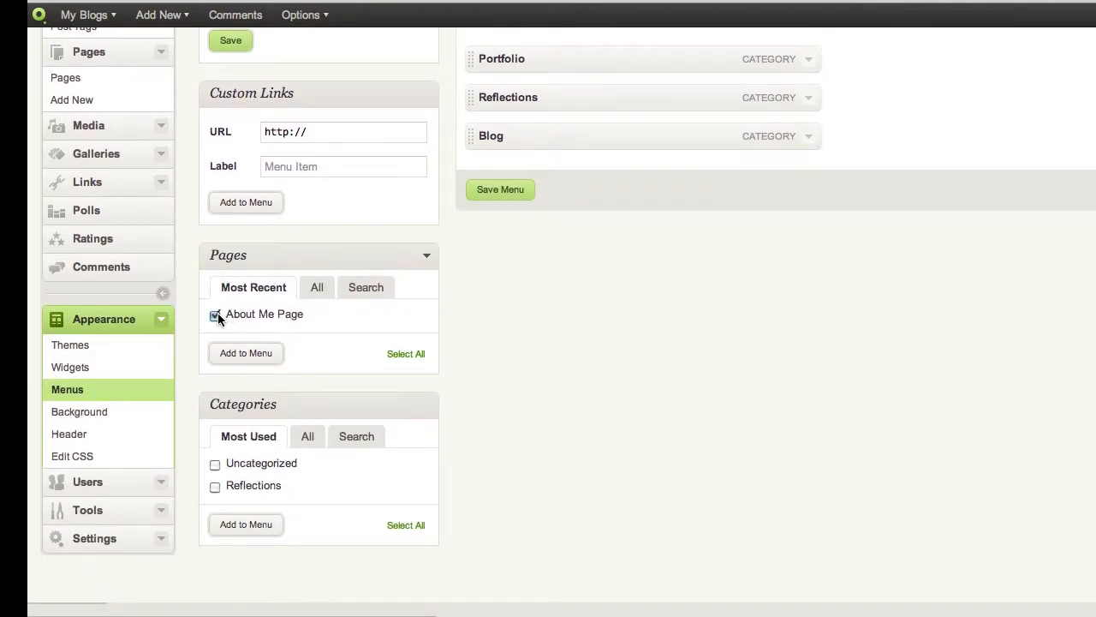
pyautogui.click(235, 357)
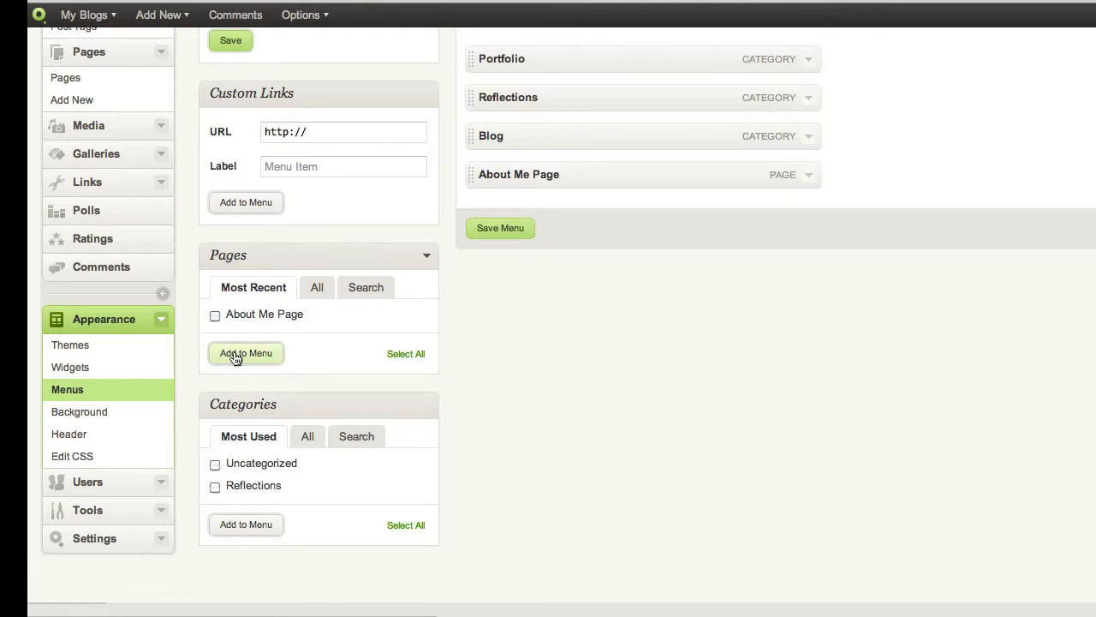
# Move About Me Page to the first position in the Main menu, above Portfolio, and save the menu
pyautogui.scroll(2, 235, 357)
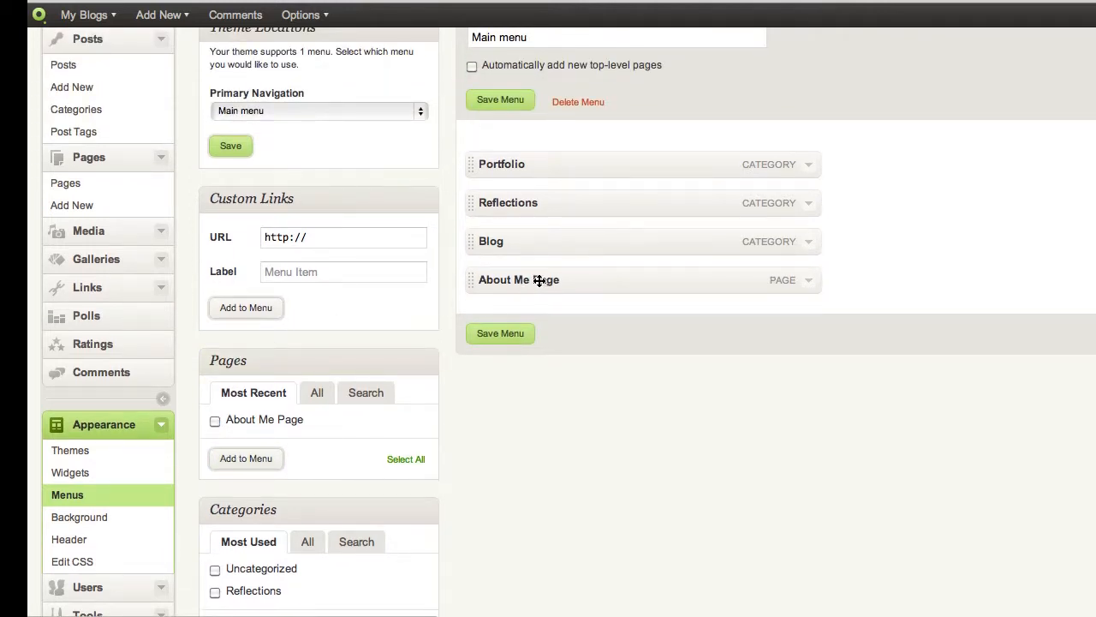
pyautogui.moveTo(540, 280); pyautogui.dragTo(529, 151)
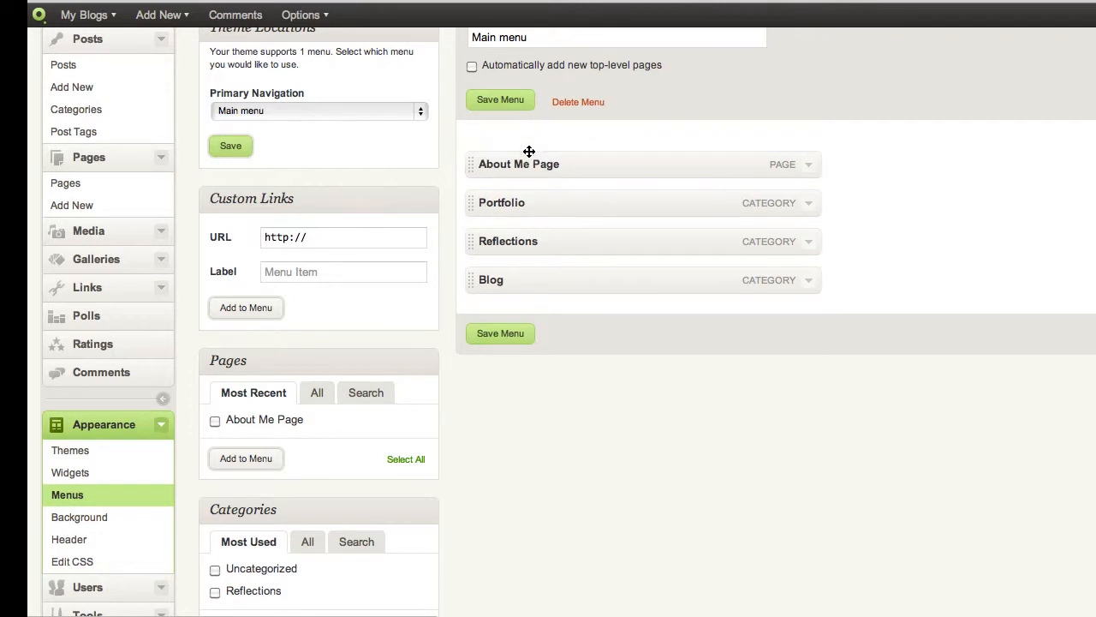
pyautogui.click(496, 333)
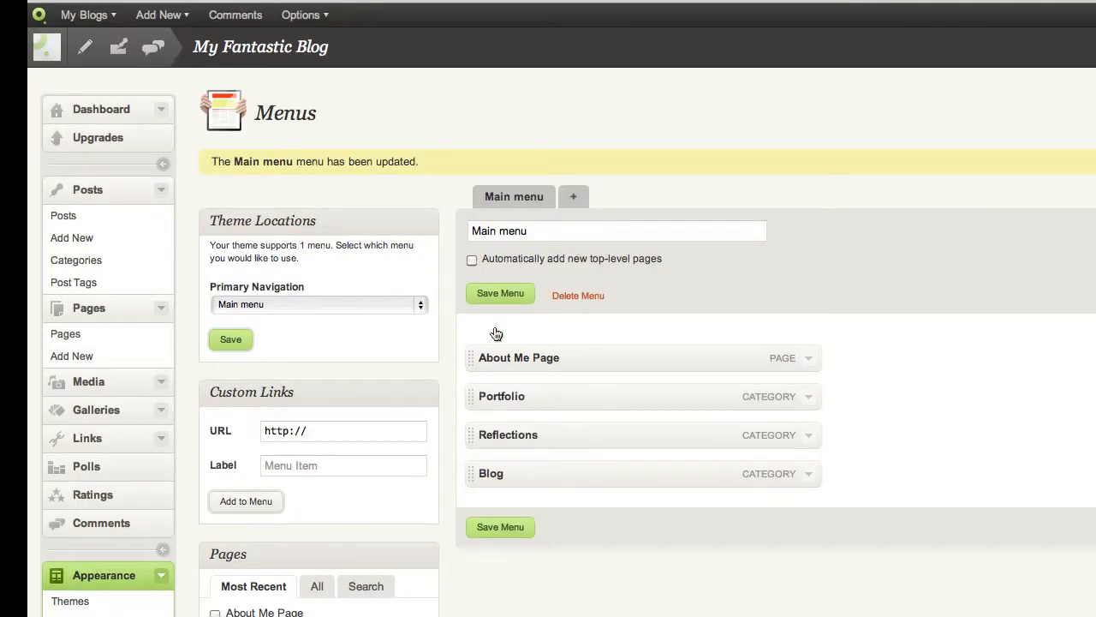
# View the live blog's home page and open About Me Page from its navigation menu
pyautogui.click(40, 47)
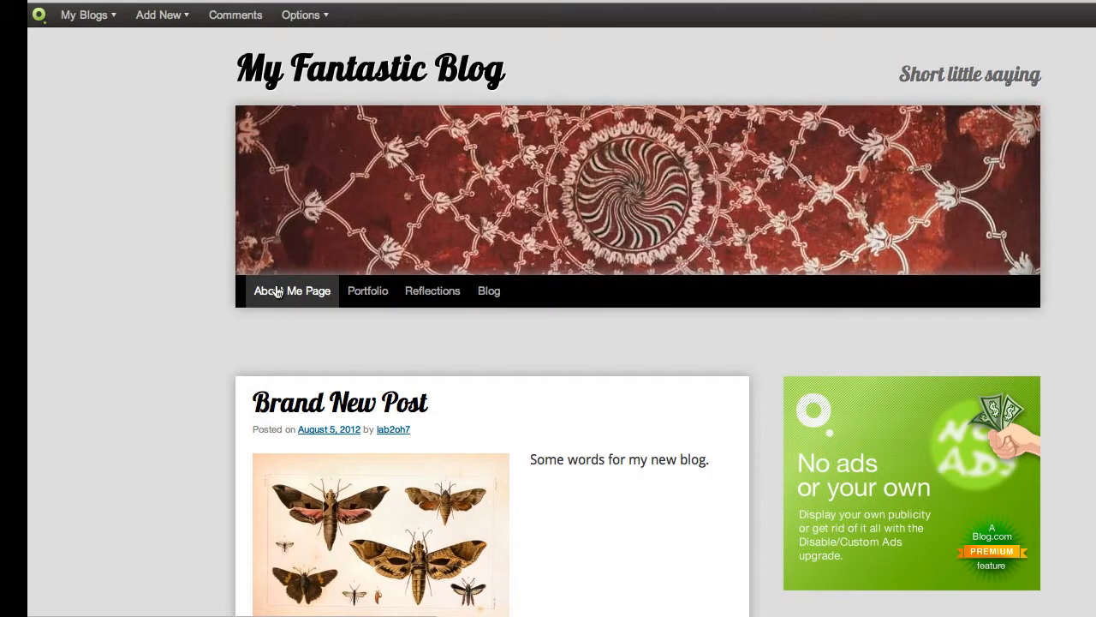
pyautogui.scroll(-3, 277, 292)
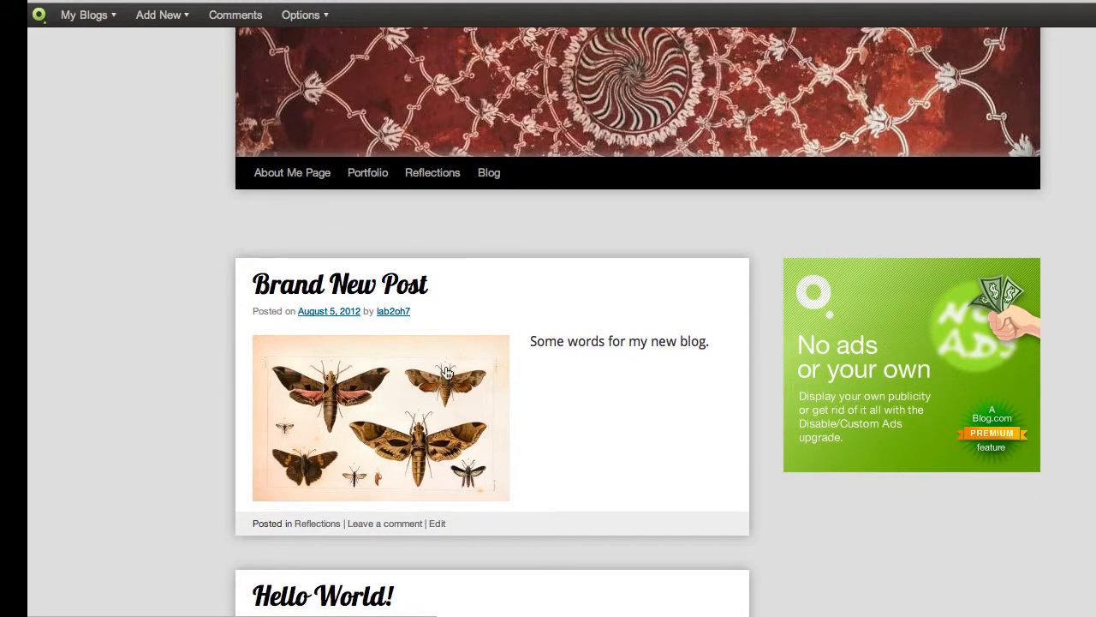
pyautogui.click(312, 182)
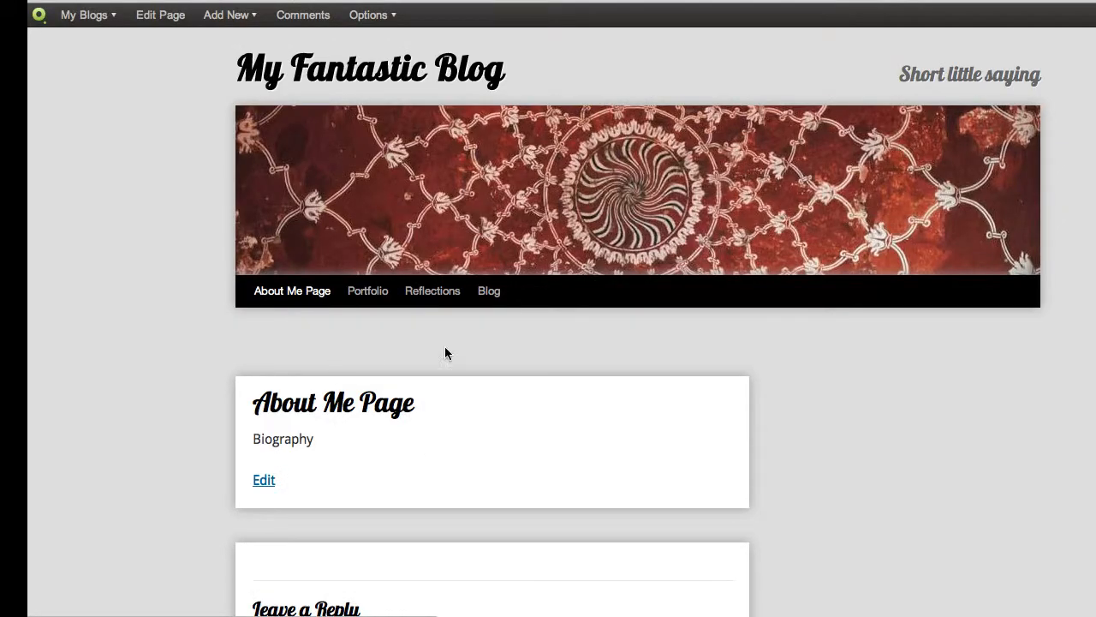
# Return to the dashboard of My Fantastic Blog and look over its full page of sections and settings
pyautogui.moveTo(90, 20)
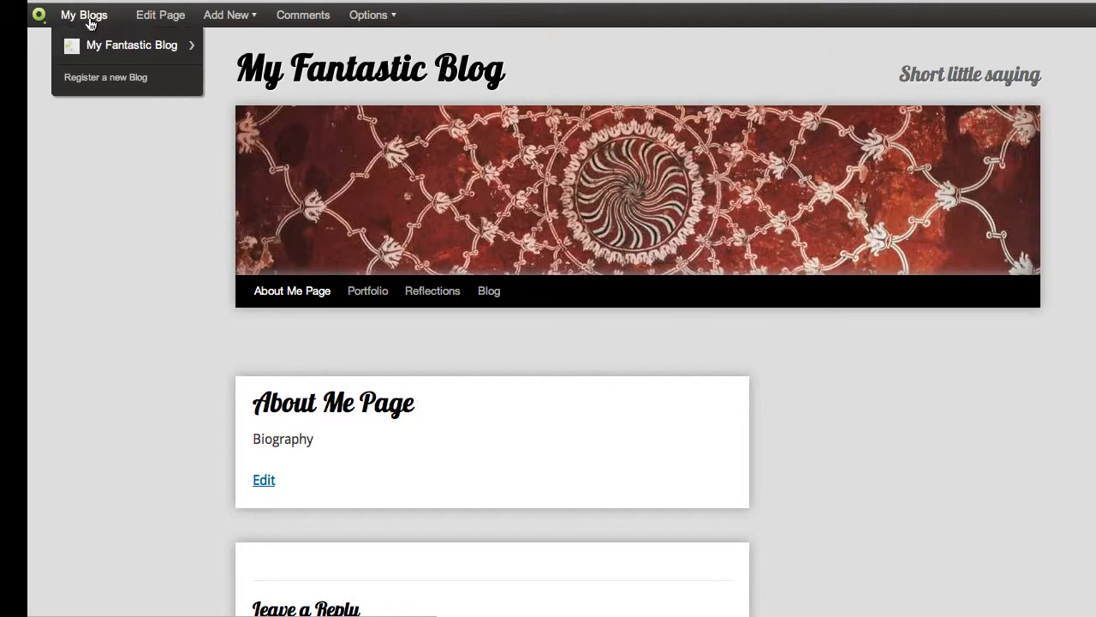
pyautogui.moveTo(94, 45)
pyautogui.click(225, 48)
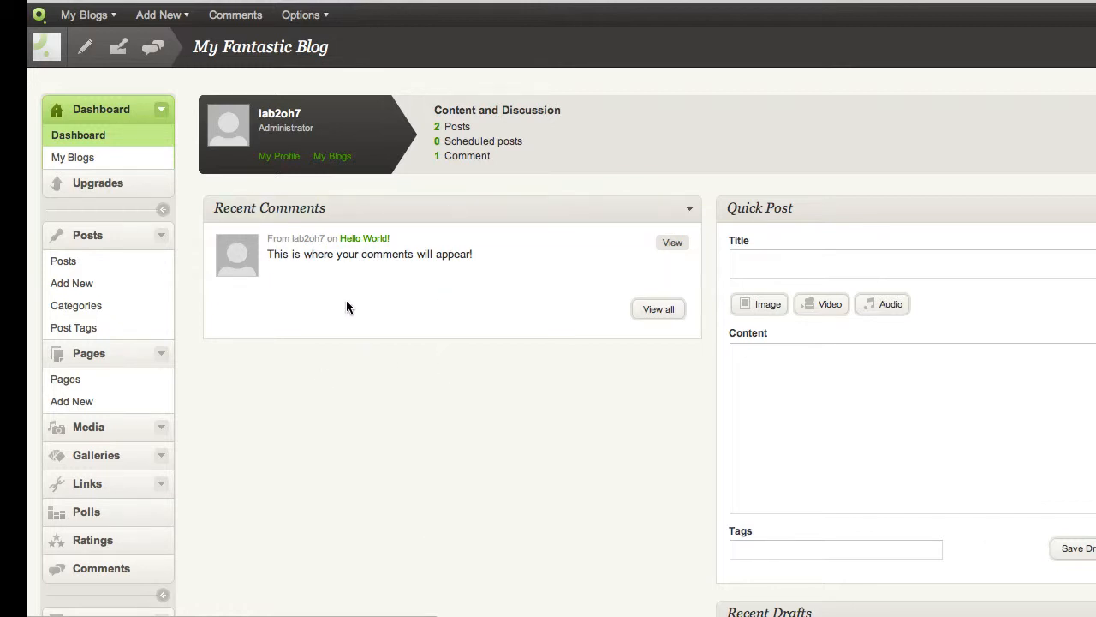
pyautogui.moveTo(338, 276)
pyautogui.scroll(-5, 397, 390)
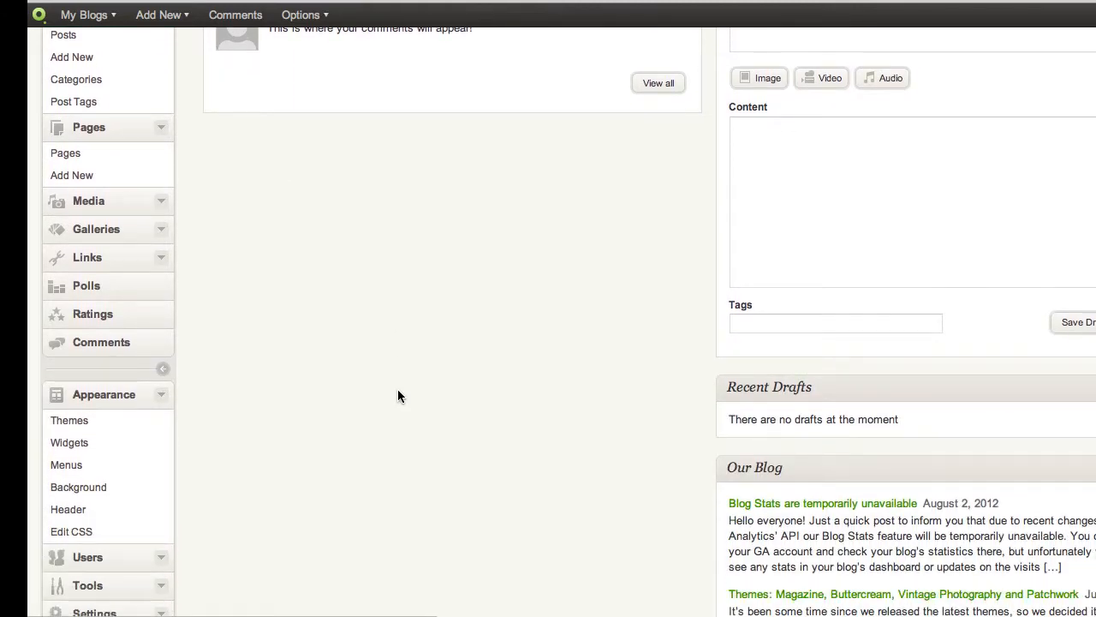
pyautogui.scroll(-3, 398, 390)
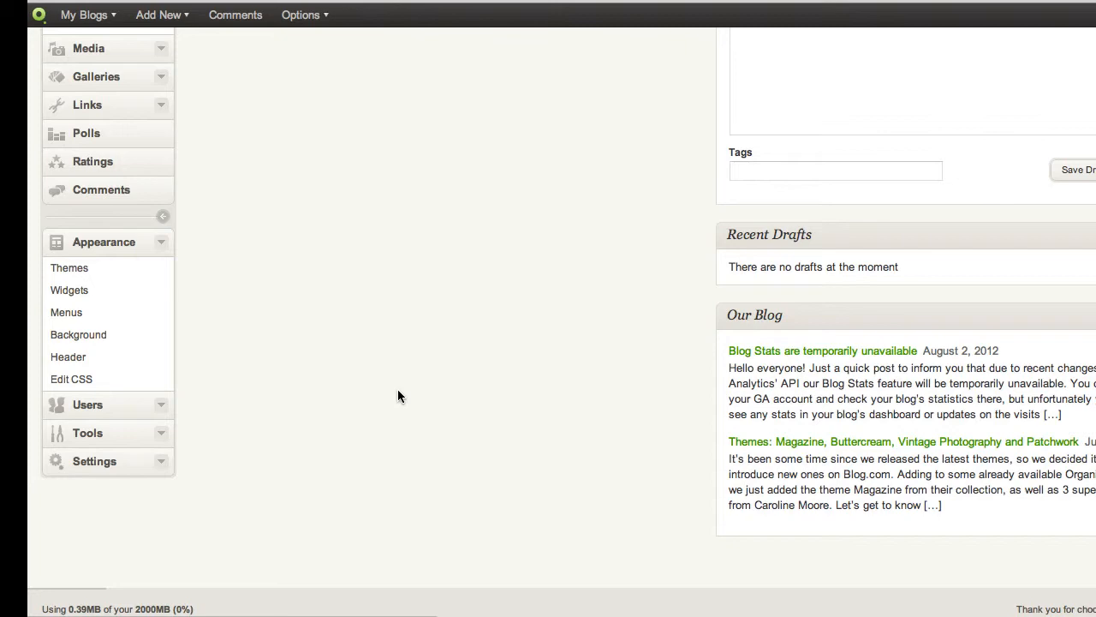
pyautogui.scroll(8, 398, 395)
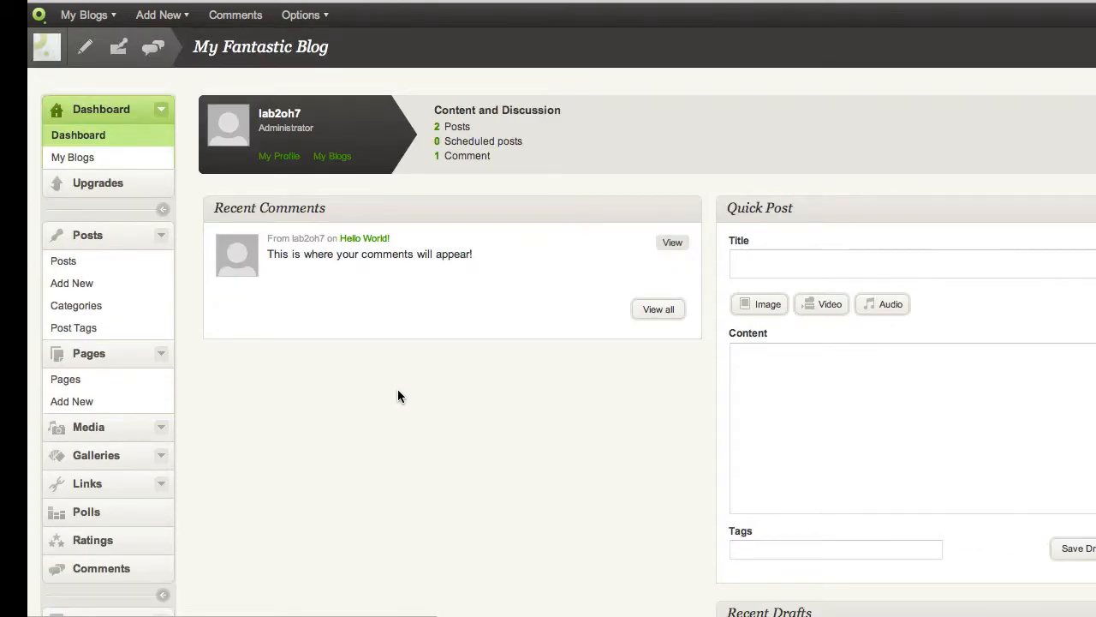